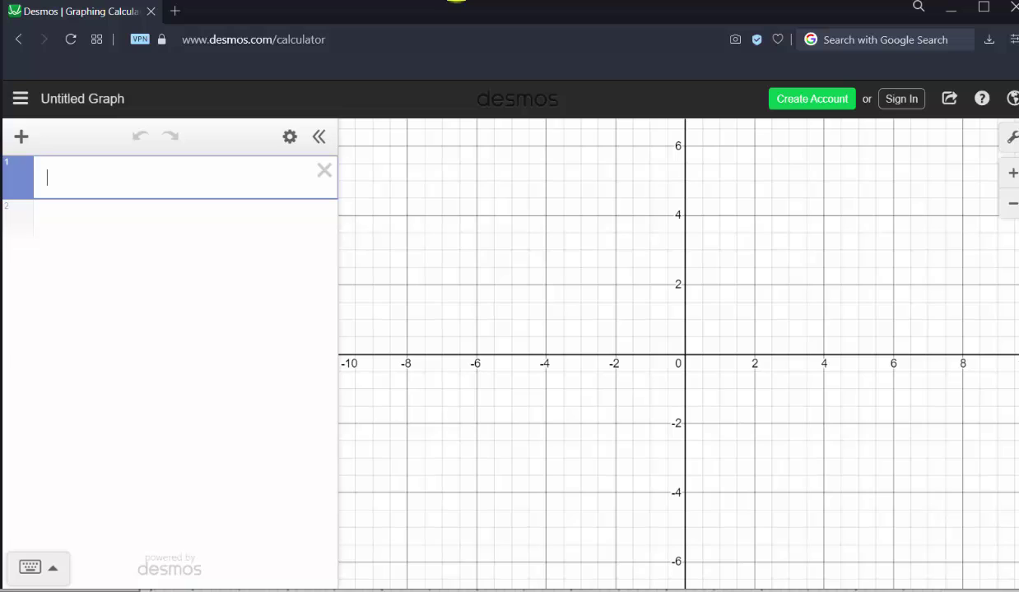
Step: Define L = [65, 68, …, 95, 98] with the 19 data values, correcting the mistyped 81 to 91
{"action": "left_click_drag", "start_coordinate": [455, 2], "coordinate": [432, 138]}
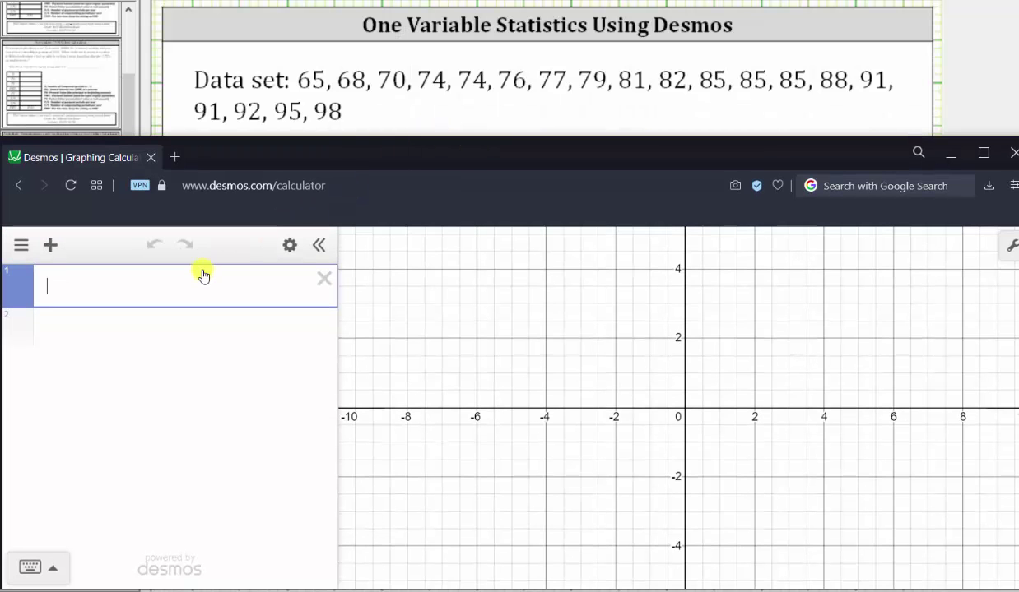
{"action": "type", "text": "L ="}
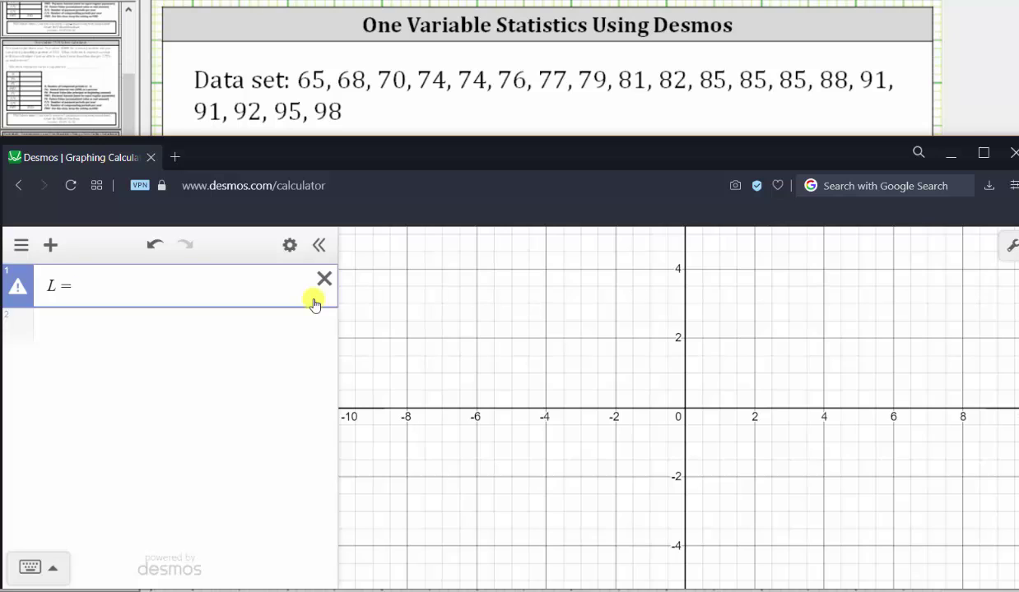
{"action": "type", "text": "["}
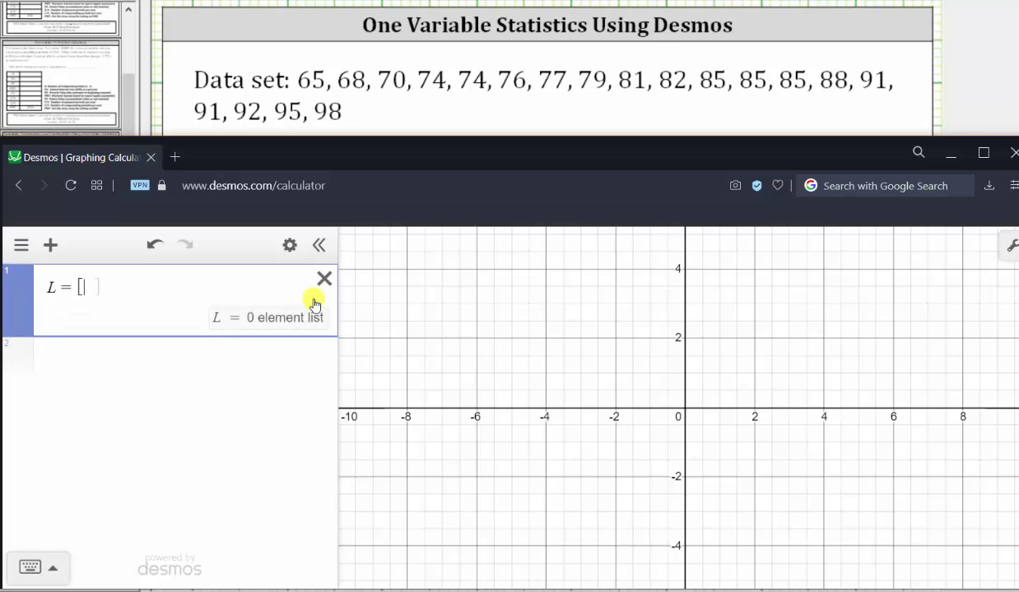
{"action": "type", "text": "65,68,70,7"}
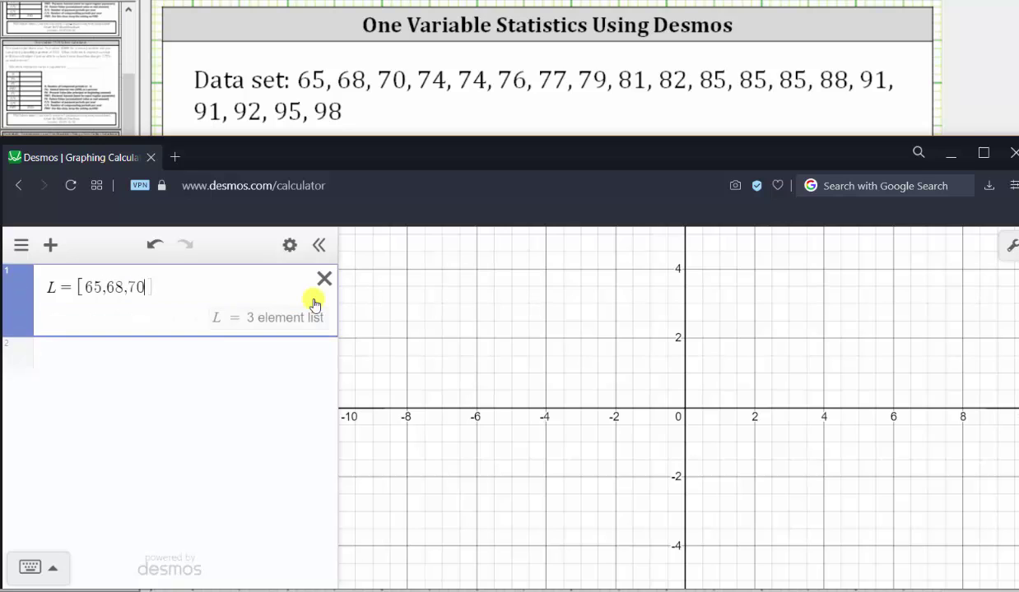
{"action": "type", "text": "4,74,76,77,7"}
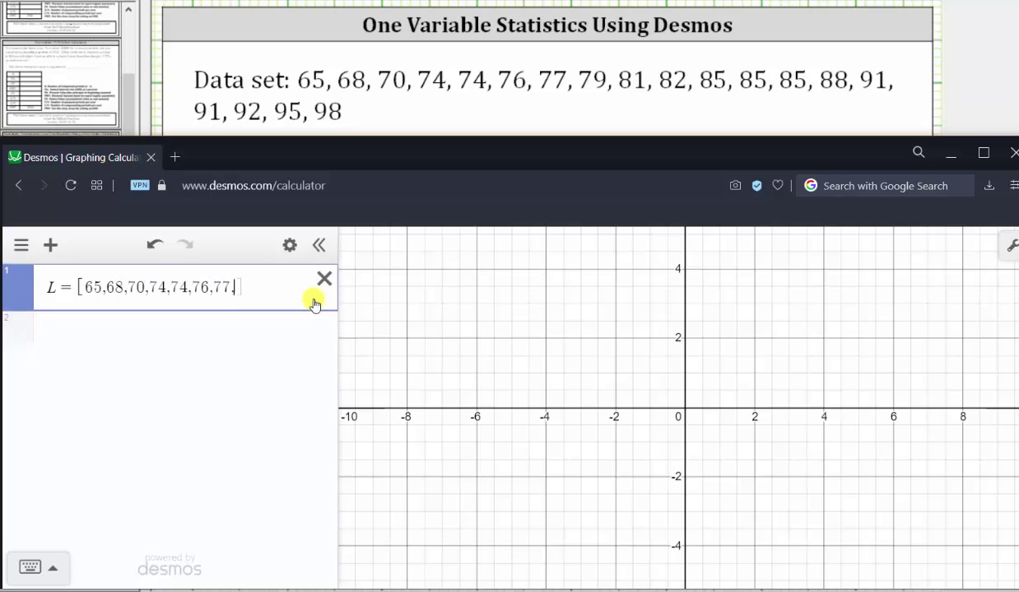
{"action": "type", "text": "9,81,82,85,85,85,88,91,81,"}
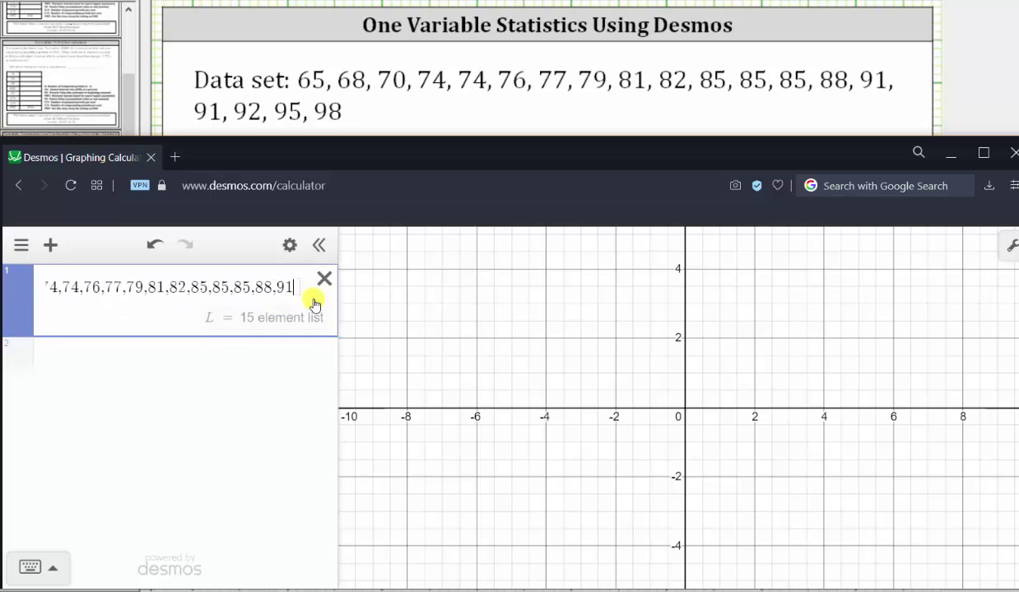
{"action": "key", "text": "BackSpace"}
{"action": "key", "text": "BackSpace"}
{"action": "key", "text": "BackSpace"}
{"action": "type", "text": "91,92,9"}
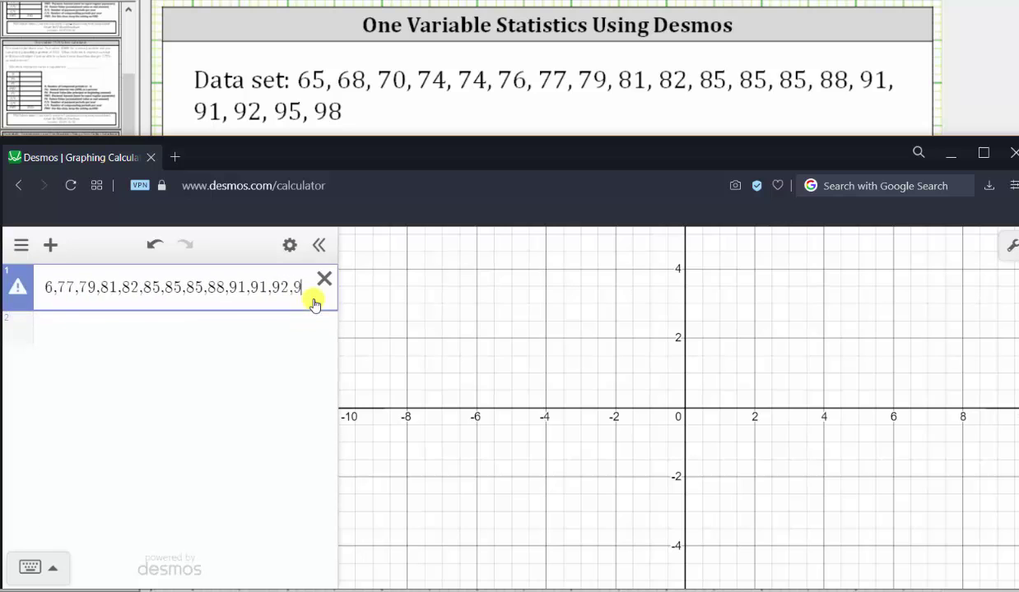
{"action": "type", "text": "5,98"}
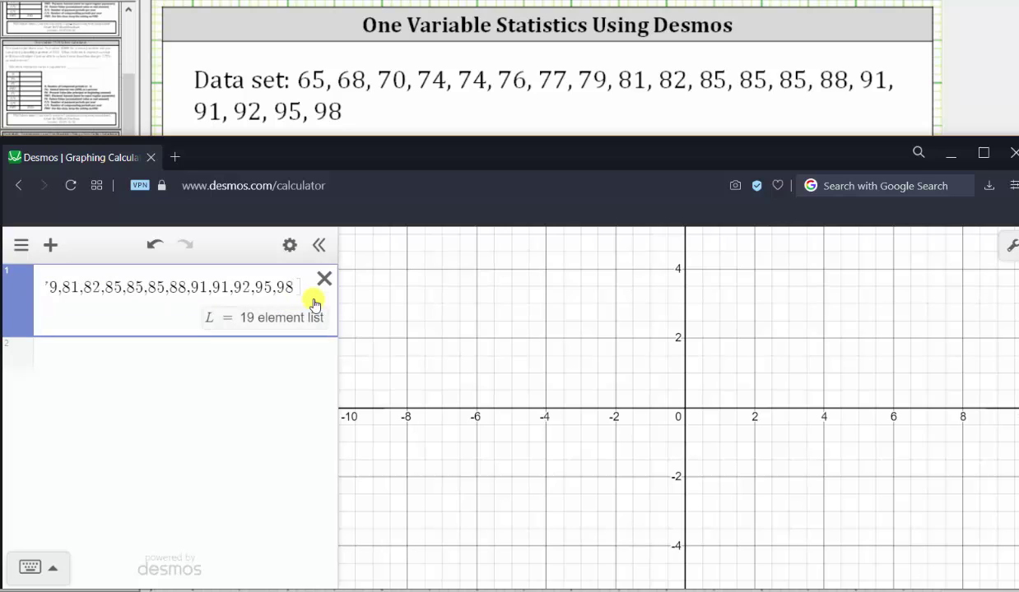
{"action": "key", "text": "Return"}
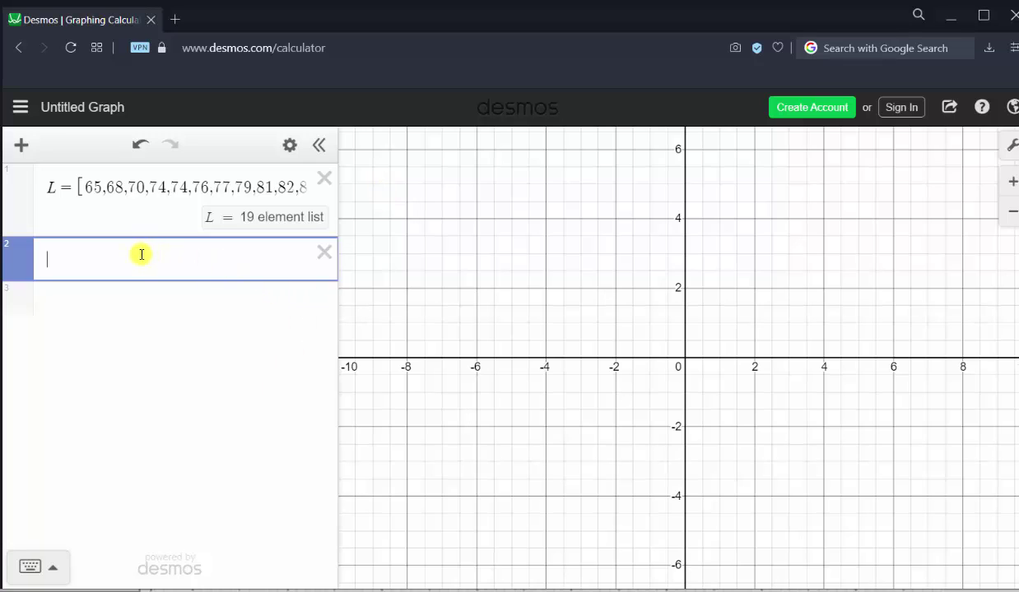
Step: Enter length(L) on line 2 using the keypad's Stats functions, giving 19
{"action": "left_click", "coordinate": [30, 567]}
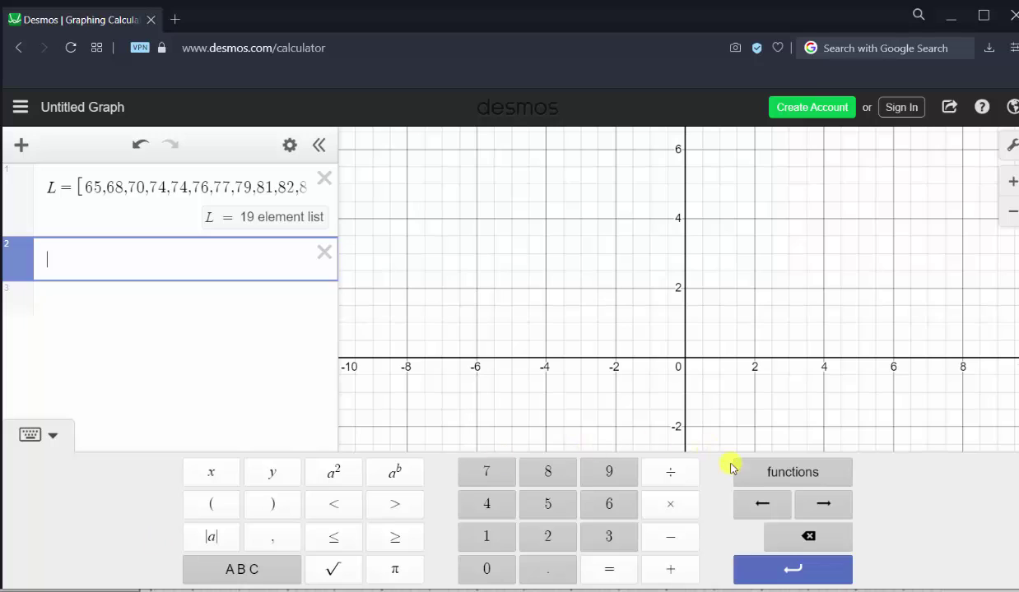
{"action": "left_click", "coordinate": [780, 477]}
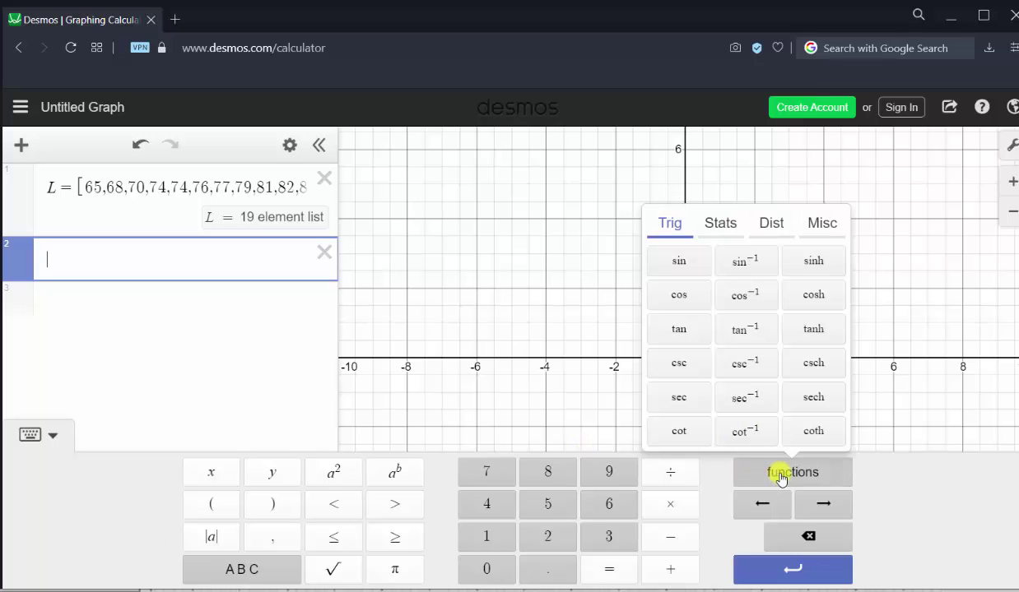
{"action": "left_click", "coordinate": [725, 226]}
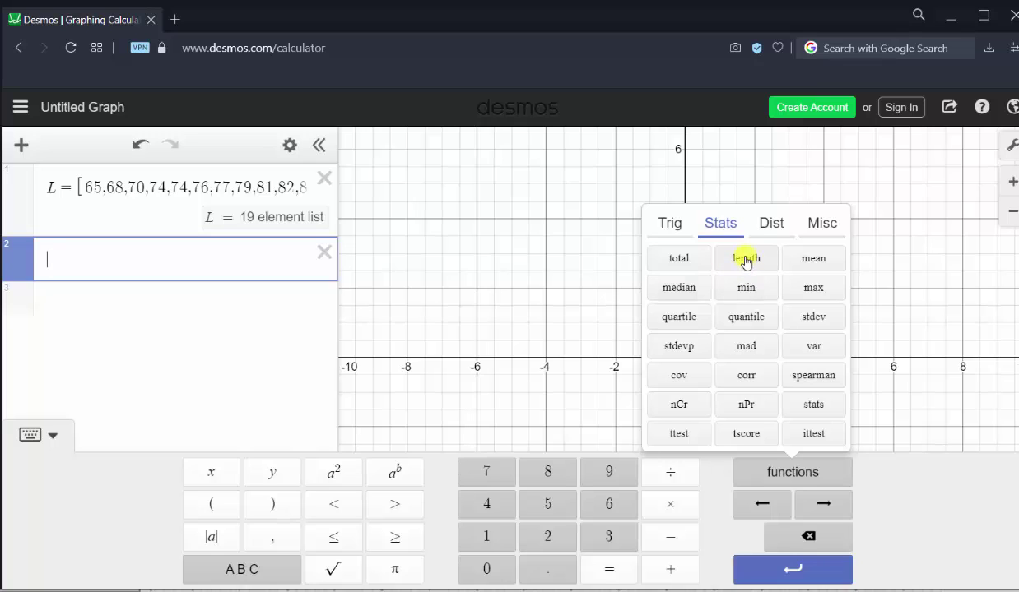
{"action": "left_click", "coordinate": [745, 260]}
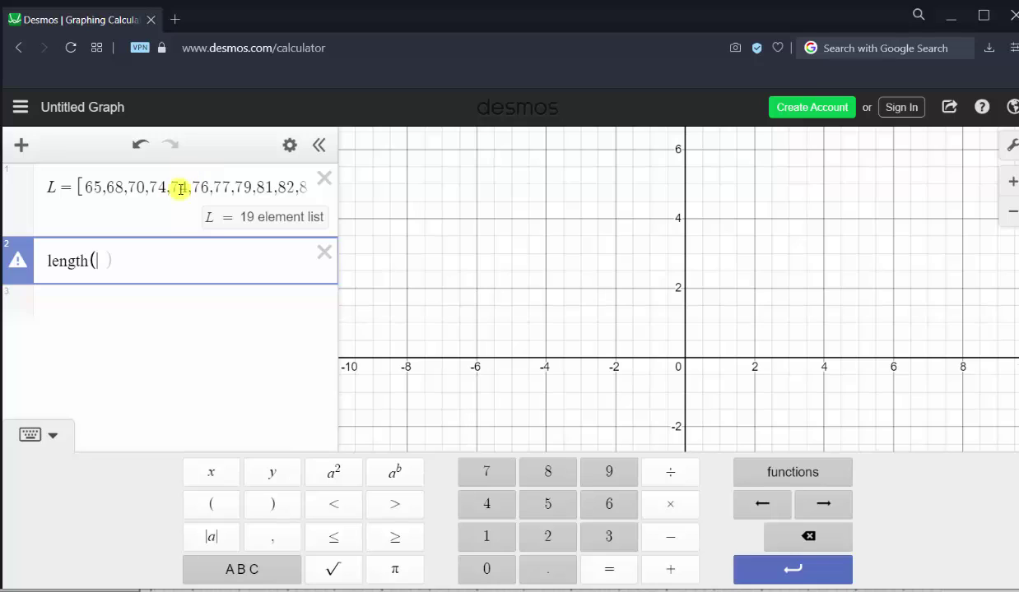
{"action": "type", "text": "L"}
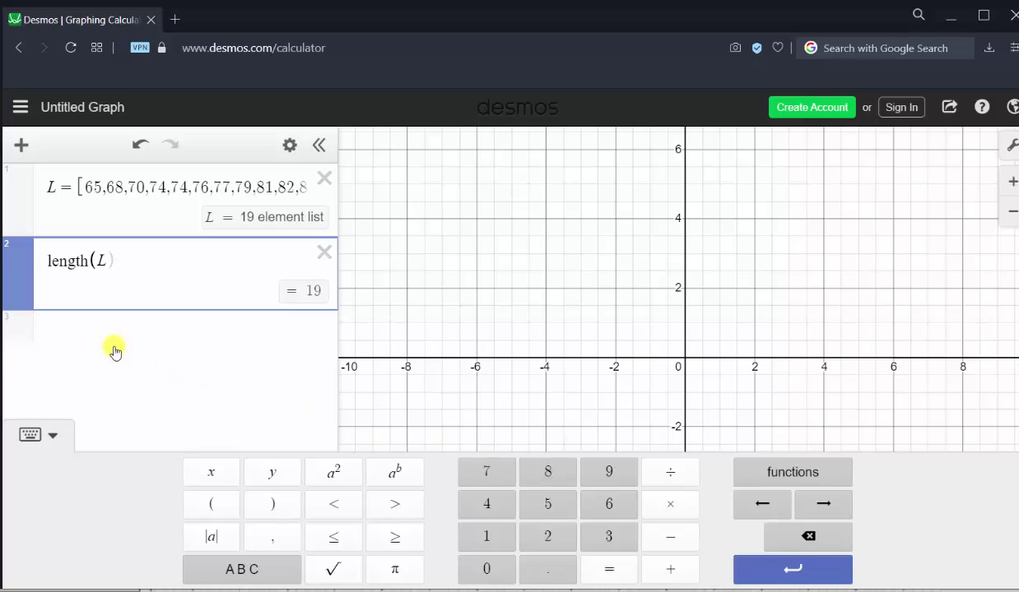
{"action": "left_click", "coordinate": [80, 340]}
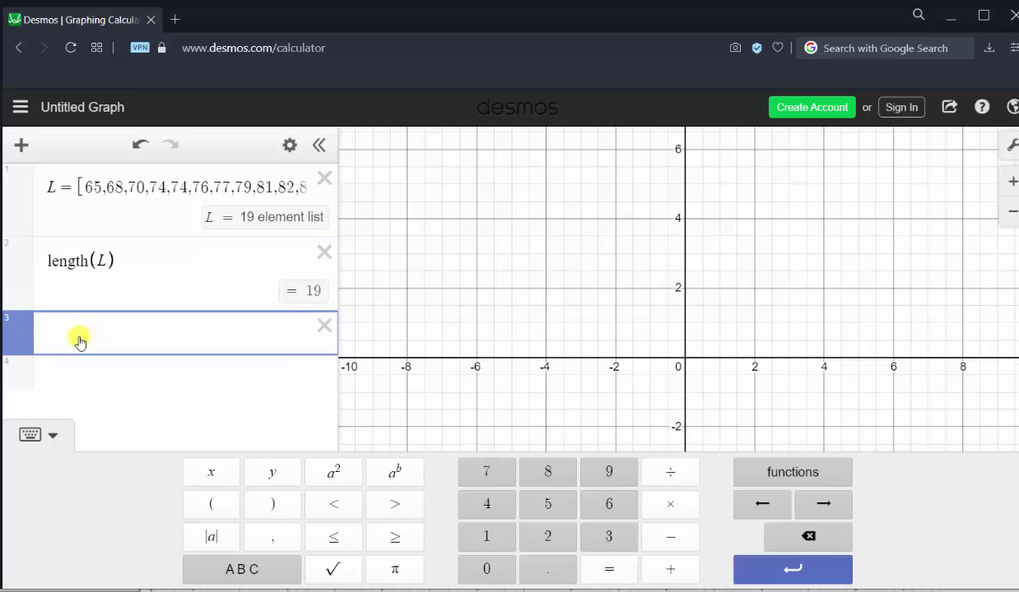
Step: Replace the hand-typed total(L) with the Stats total function applied to L, giving 1556
{"action": "type", "text": "total(L"}
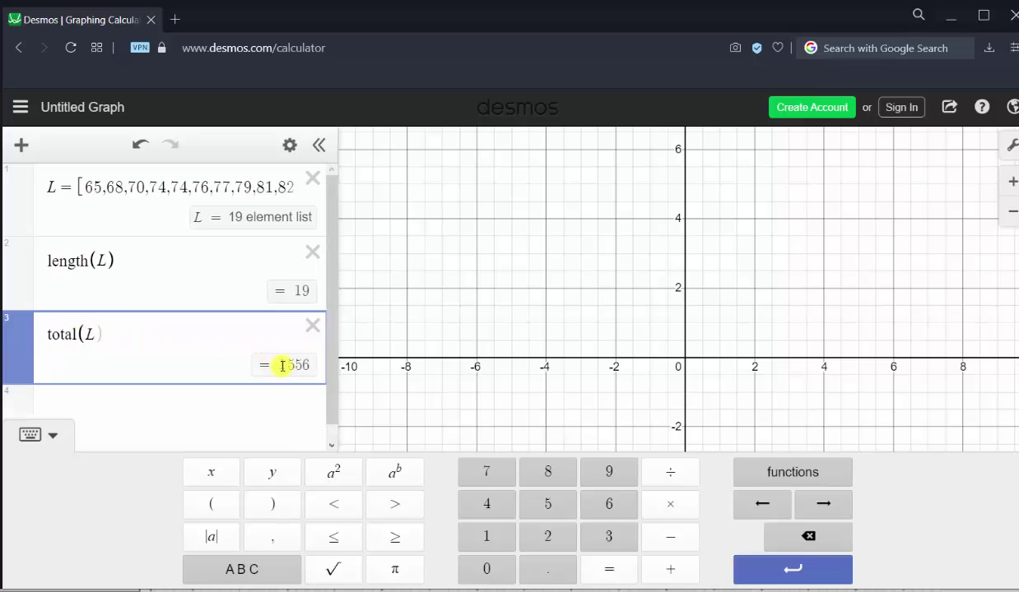
{"action": "left_click", "coordinate": [312, 327]}
{"action": "left_click", "coordinate": [104, 334]}
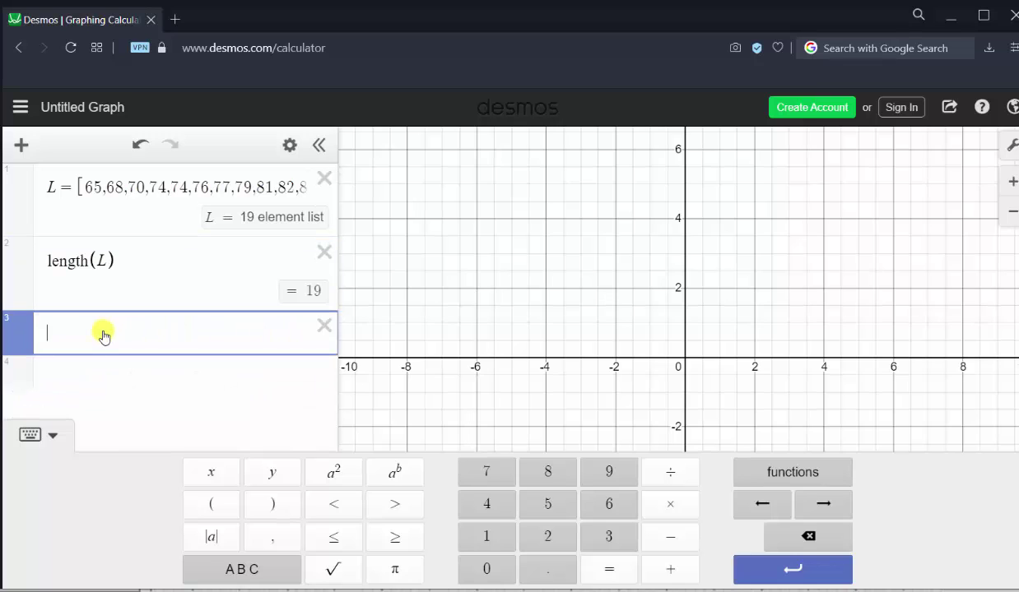
{"action": "left_click", "coordinate": [761, 469]}
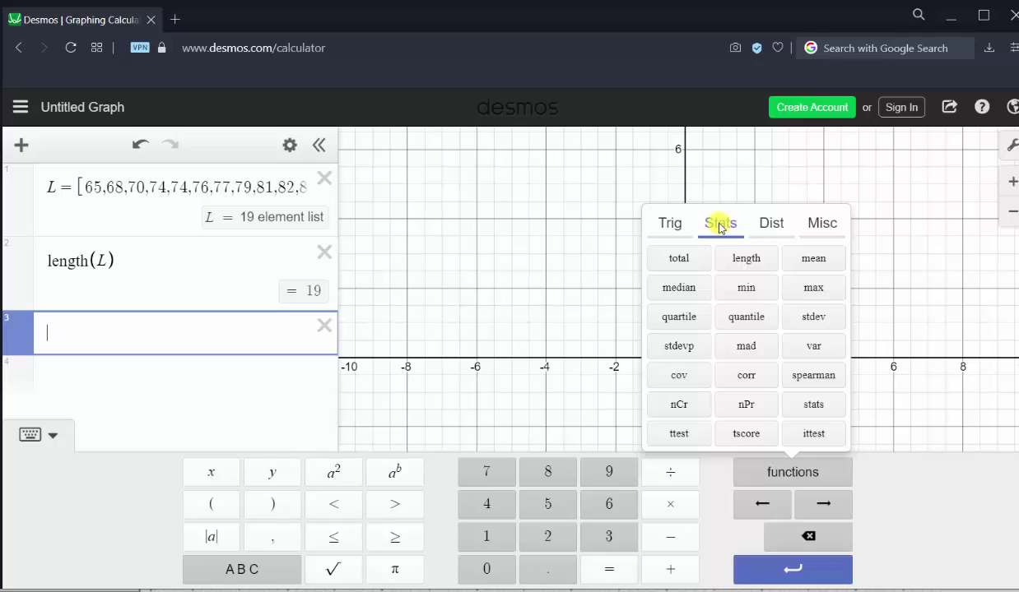
{"action": "left_click", "coordinate": [677, 258]}
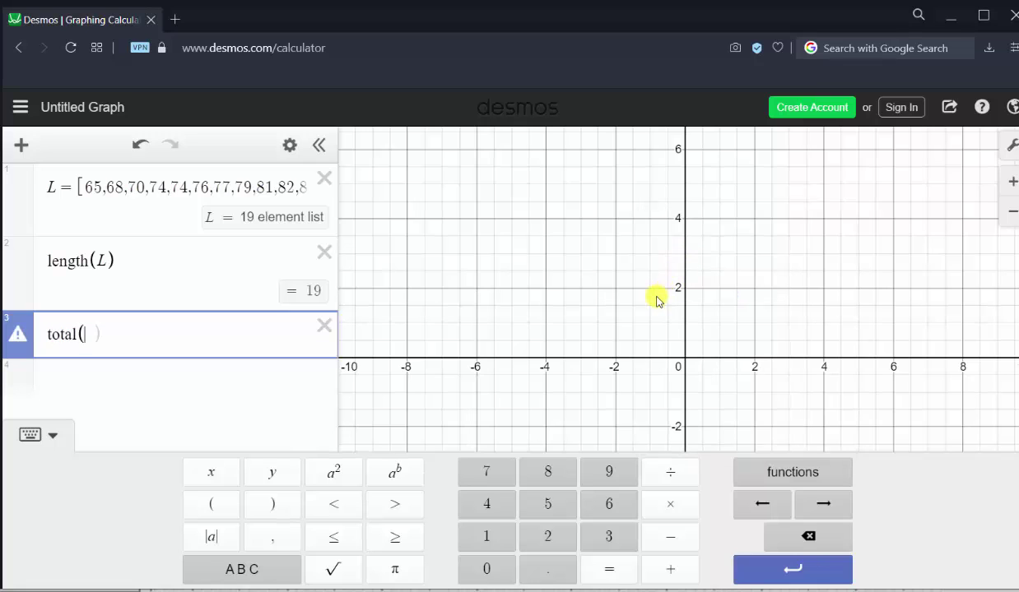
{"action": "type", "text": "L"}
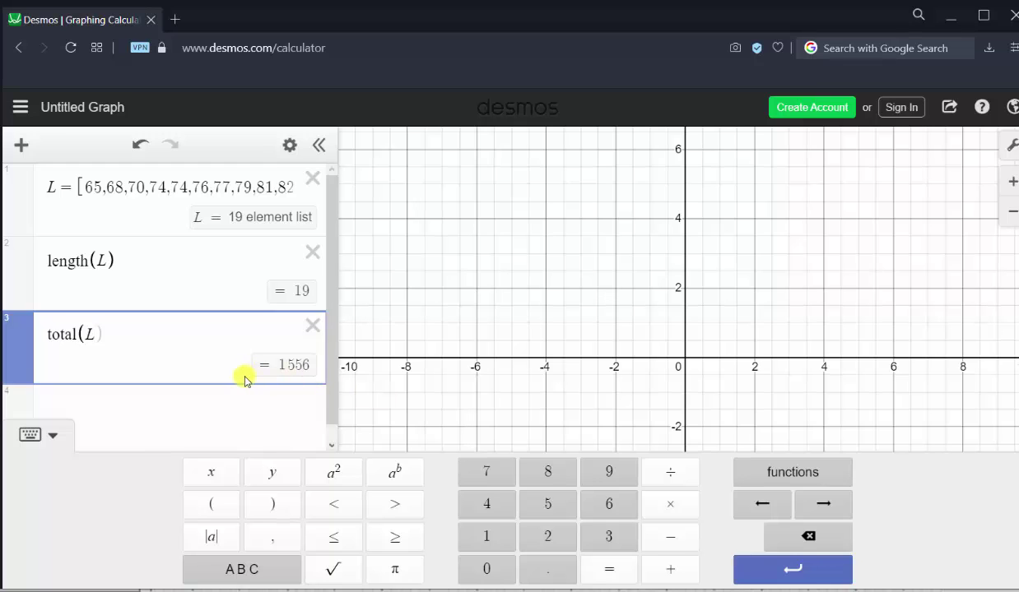
{"action": "key", "text": "Return"}
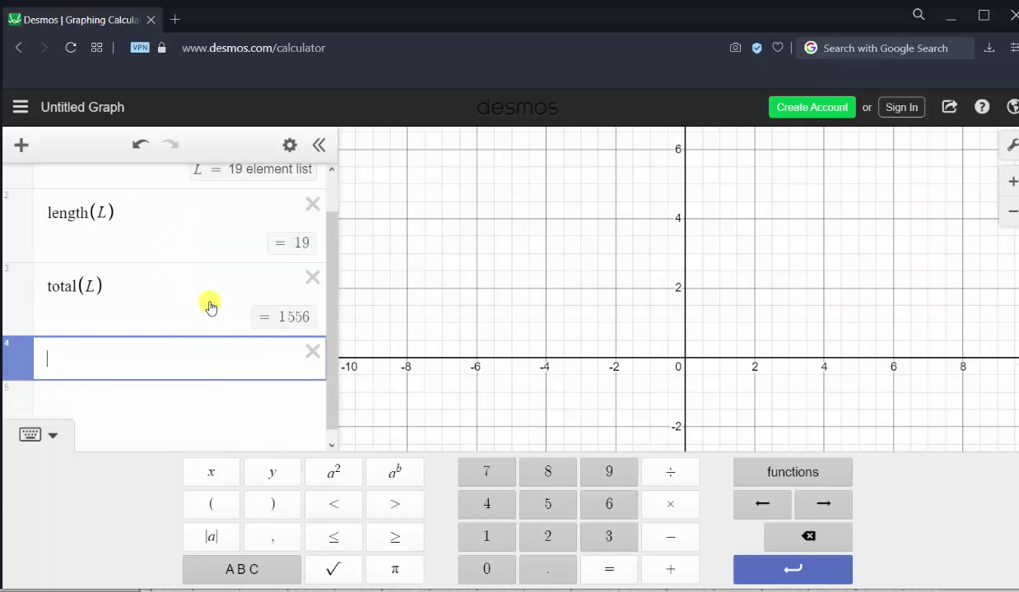
{"action": "key", "text": "alt+Tab"}
Step: Ink 19 beside the length line and 1556 beside the total line on the worksheet
{"action": "mouse_move", "coordinate": [528, 137]}
{"action": "left_mouse_down"}
{"action": "mouse_move", "coordinate": [528, 158]}
{"action": "mouse_move", "coordinate": [539, 159]}
{"action": "left_mouse_up"}
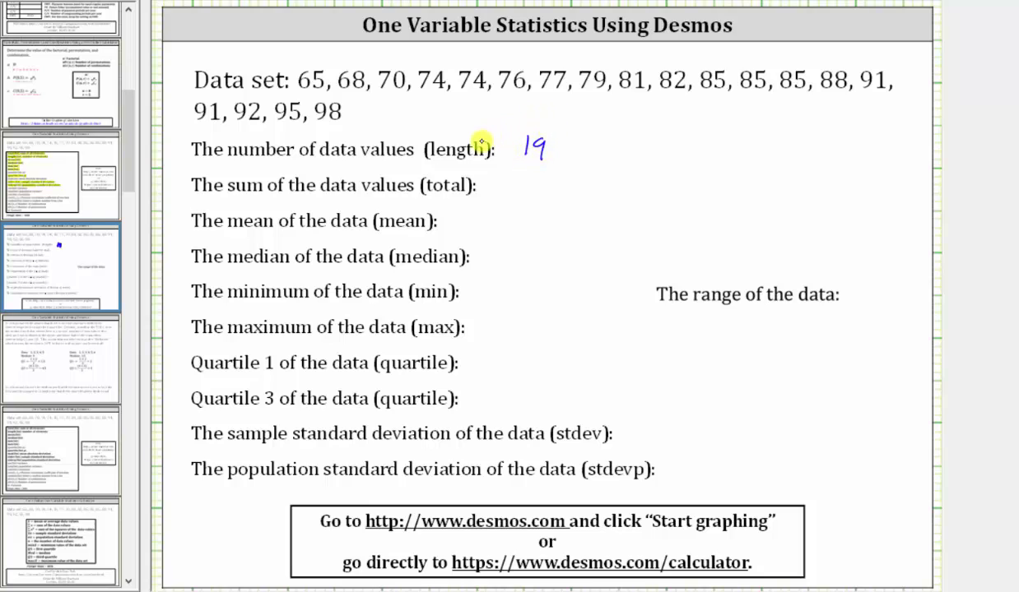
{"action": "left_click_drag", "start_coordinate": [514, 170], "coordinate": [520, 190]}
{"action": "mouse_move", "coordinate": [524, 170]}
{"action": "left_mouse_down"}
{"action": "mouse_move", "coordinate": [543, 169]}
{"action": "mouse_move", "coordinate": [543, 190]}
{"action": "left_mouse_up"}
{"action": "left_click_drag", "start_coordinate": [548, 171], "coordinate": [562, 170]}
{"action": "left_click_drag", "start_coordinate": [571, 170], "coordinate": [567, 184]}
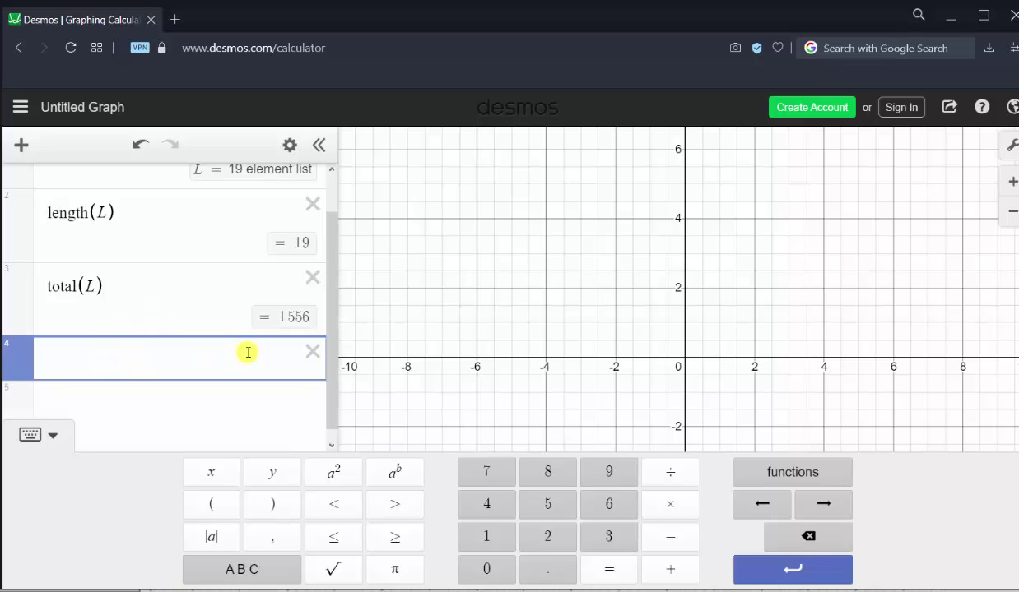
Step: Compute mean(L) = 81.8947368421 on line 4 with the Stats mean function
{"action": "left_click", "coordinate": [780, 474]}
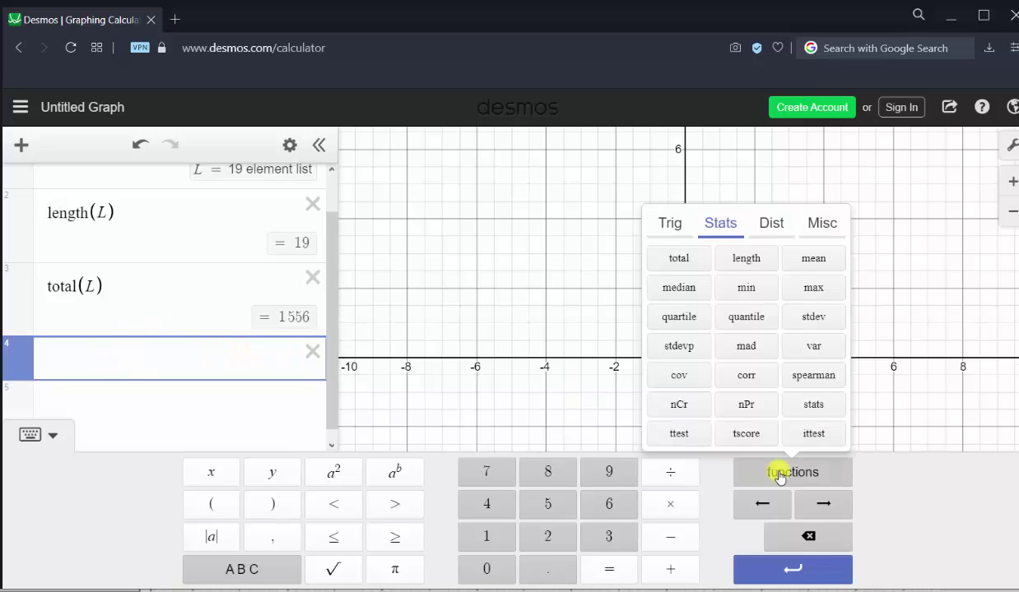
{"action": "left_click", "coordinate": [812, 260]}
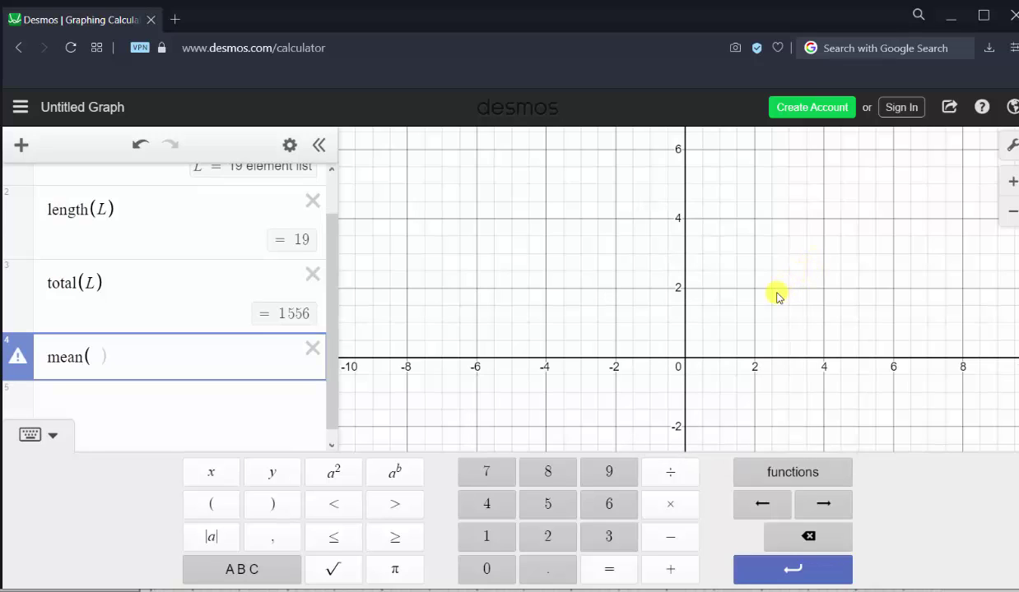
{"action": "type", "text": "L"}
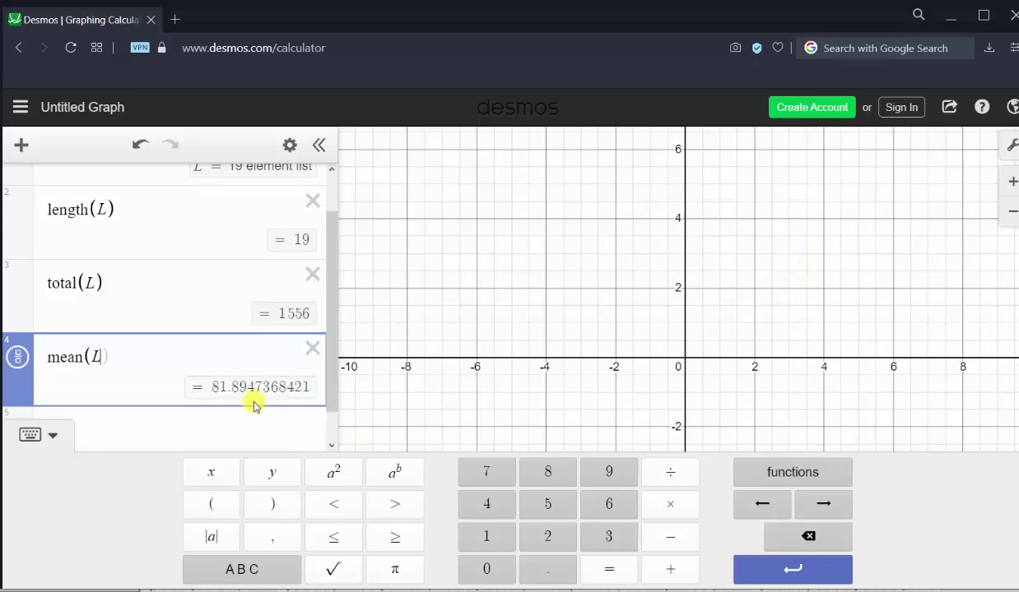
{"action": "scroll", "coordinate": [326, 383], "scroll_direction": "down", "scroll_amount": 1}
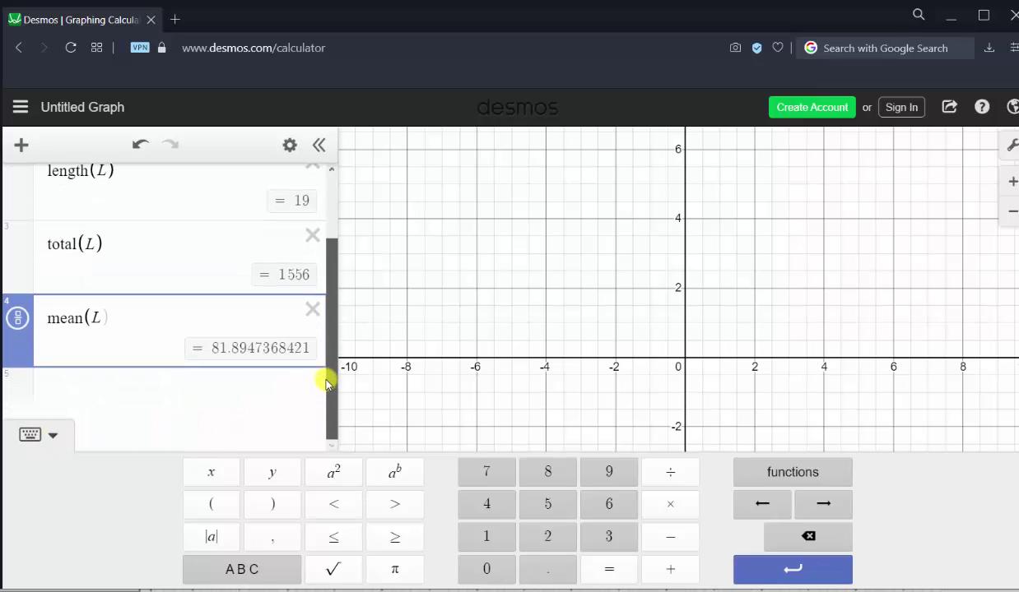
Step: Compute median(L) = 82 on line 5, then write 81.89 and 82 on the worksheet
{"action": "left_click", "coordinate": [69, 390]}
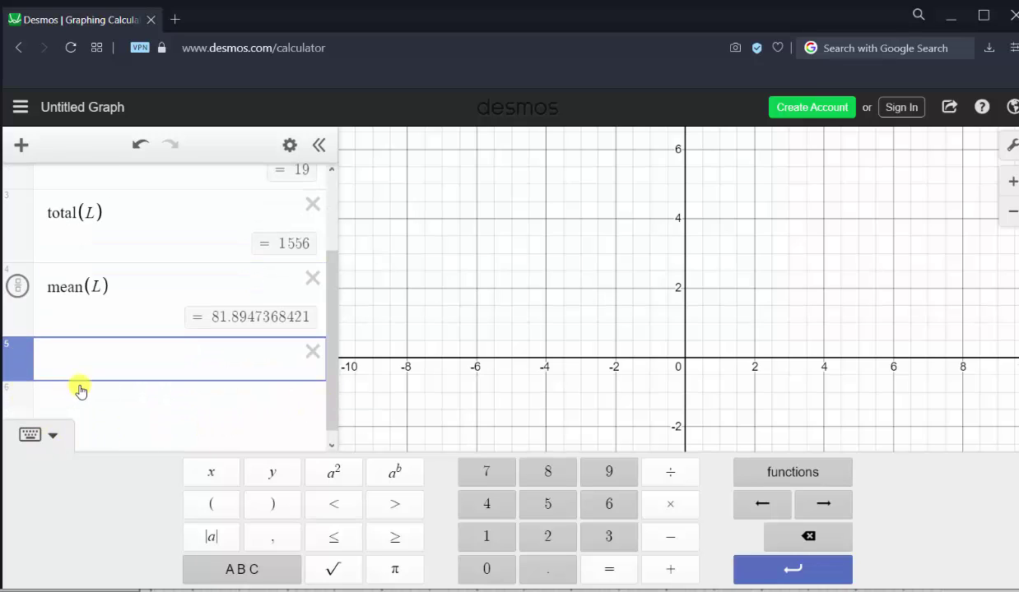
{"action": "left_click", "coordinate": [757, 472]}
{"action": "left_click", "coordinate": [684, 292]}
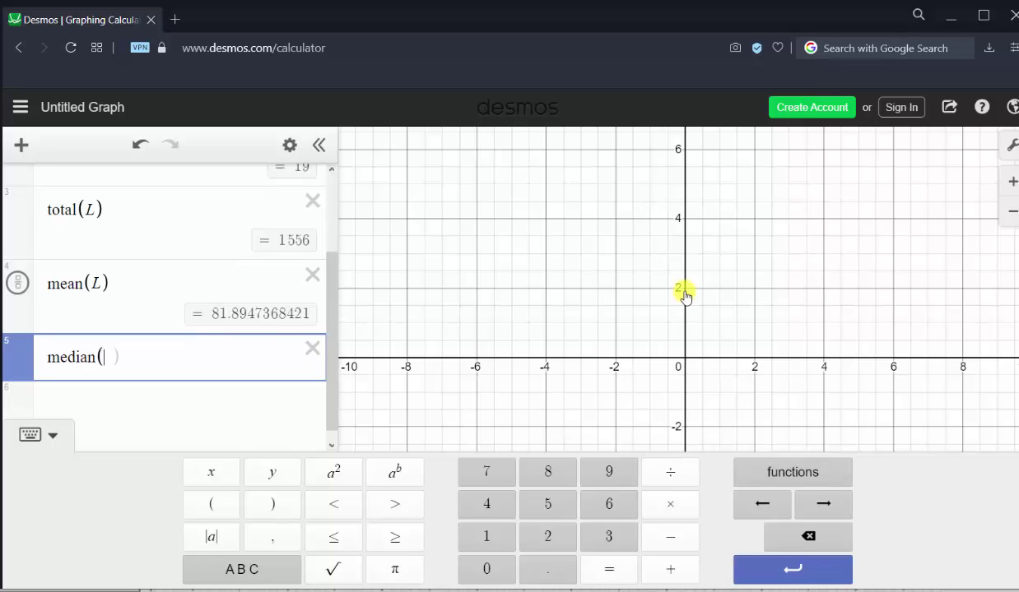
{"action": "type", "text": "L"}
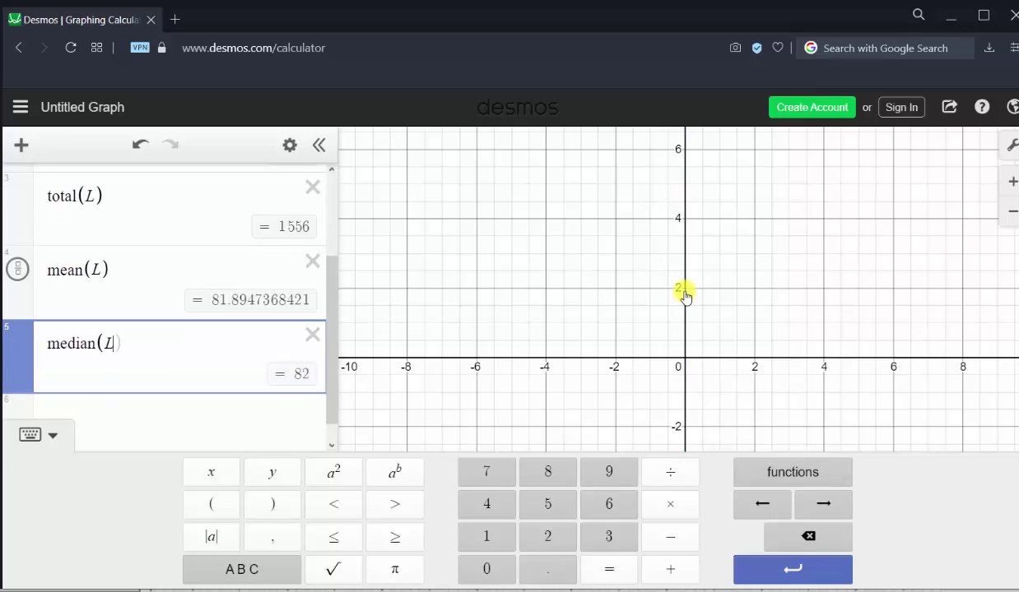
{"action": "key", "text": "Return"}
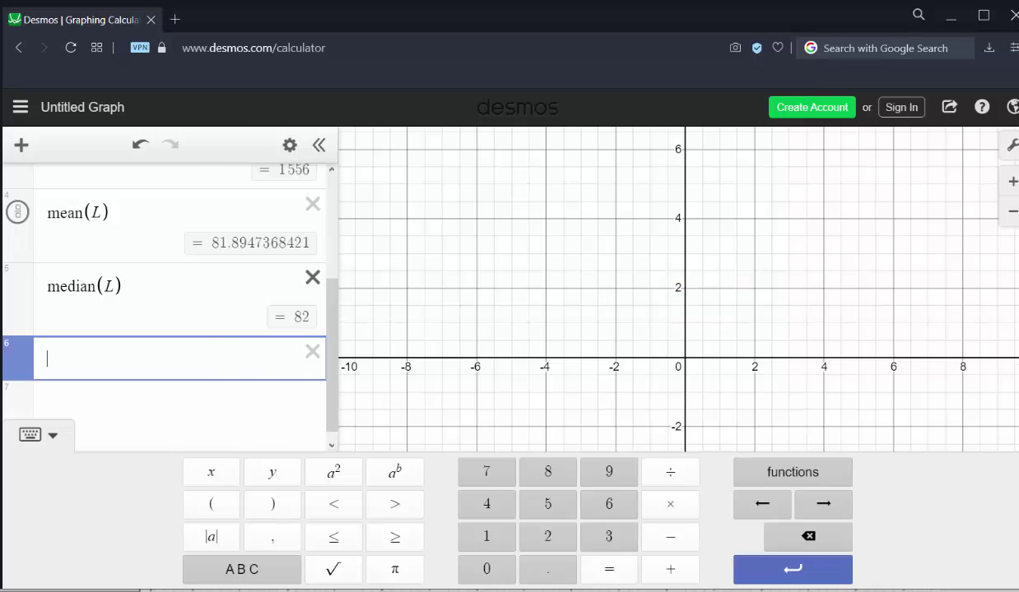
{"action": "mouse_move", "coordinate": [473, 204]}
{"action": "left_mouse_down"}
{"action": "mouse_move", "coordinate": [488, 221]}
{"action": "mouse_move", "coordinate": [528, 224]}
{"action": "mouse_move", "coordinate": [504, 253]}
{"action": "mouse_move", "coordinate": [499, 245]}
{"action": "left_mouse_up"}
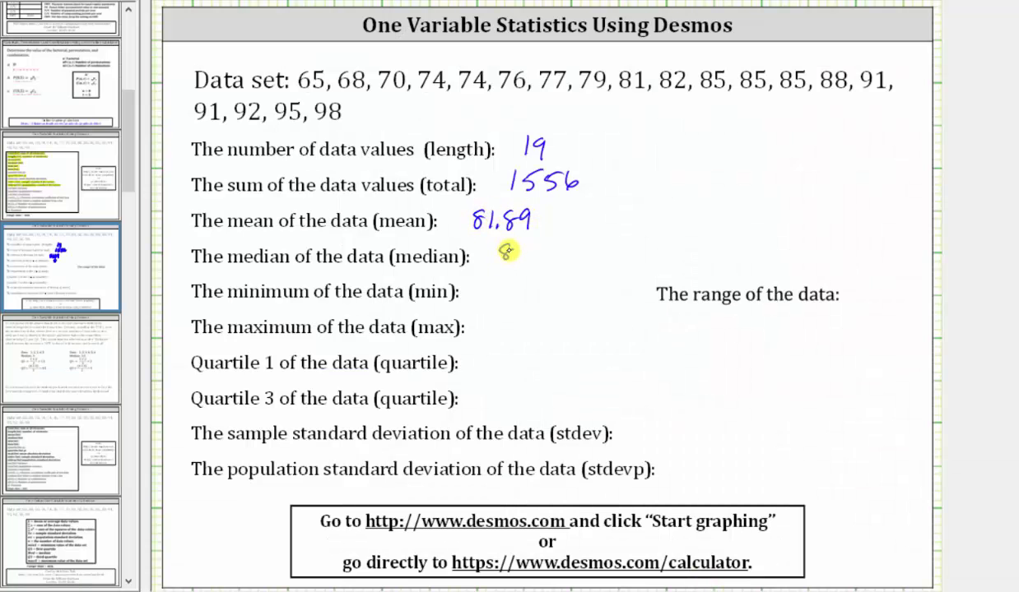
{"action": "left_click_drag", "start_coordinate": [519, 247], "coordinate": [539, 260]}
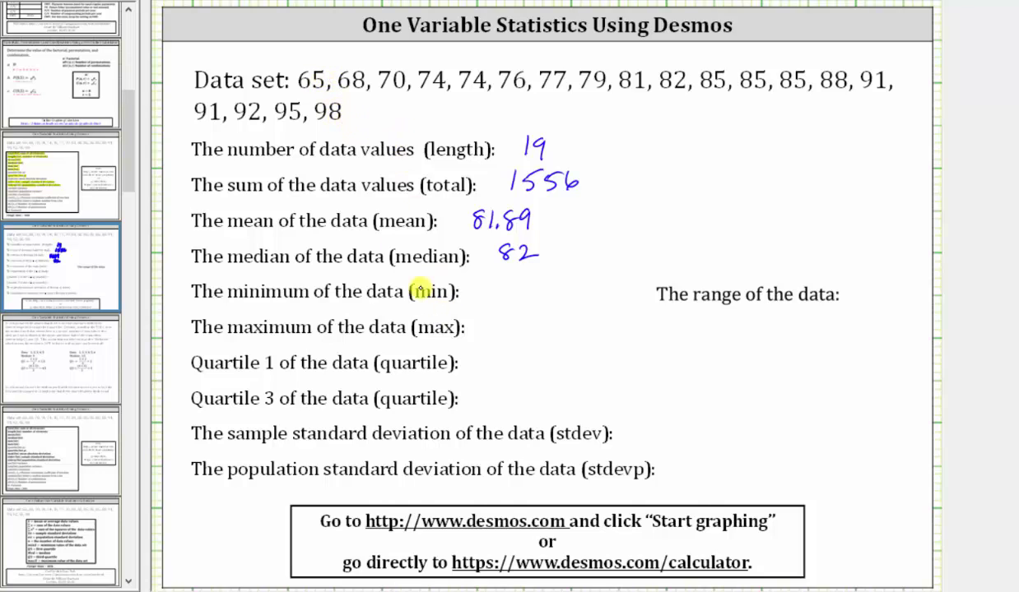
Step: Switch back to the Desmos calculator window
{"action": "key", "text": "alt+Tab"}
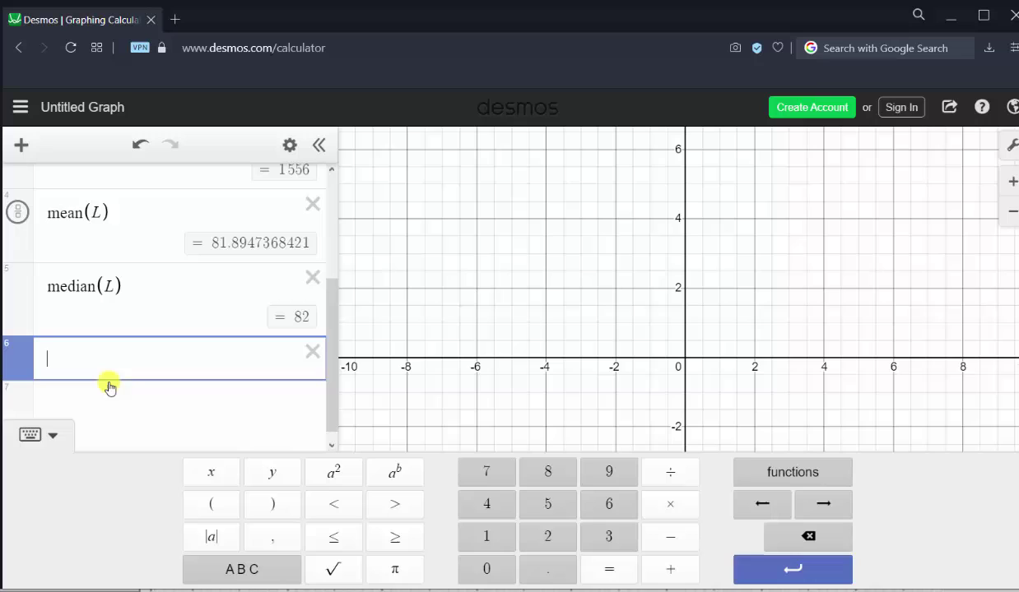
Step: Enter min(L) = 65 and max(L) = 98, and write 65 as the minimum on the worksheet
{"action": "left_click", "coordinate": [41, 433]}
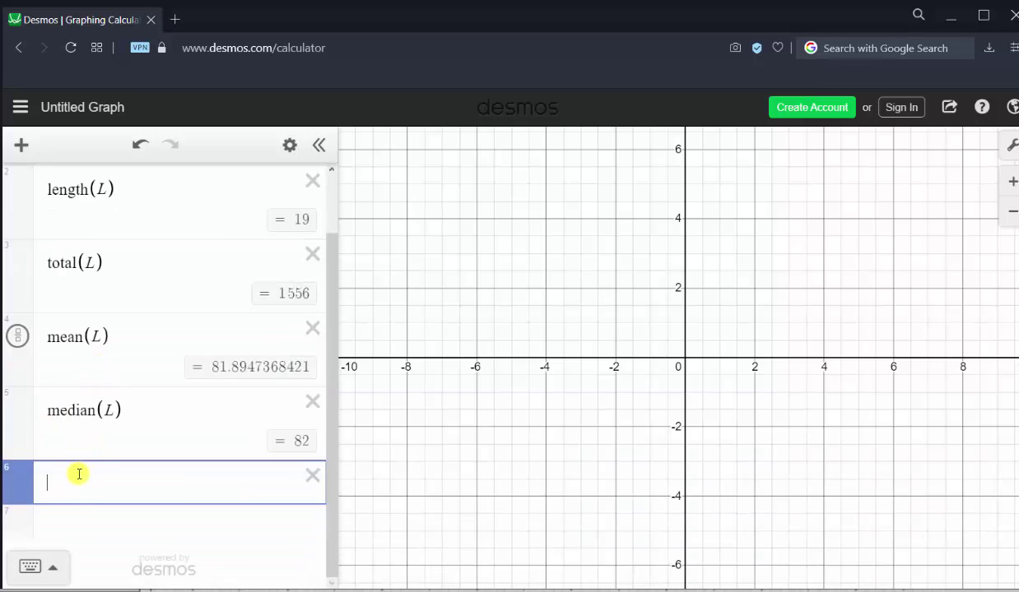
{"action": "type", "text": "min(L"}
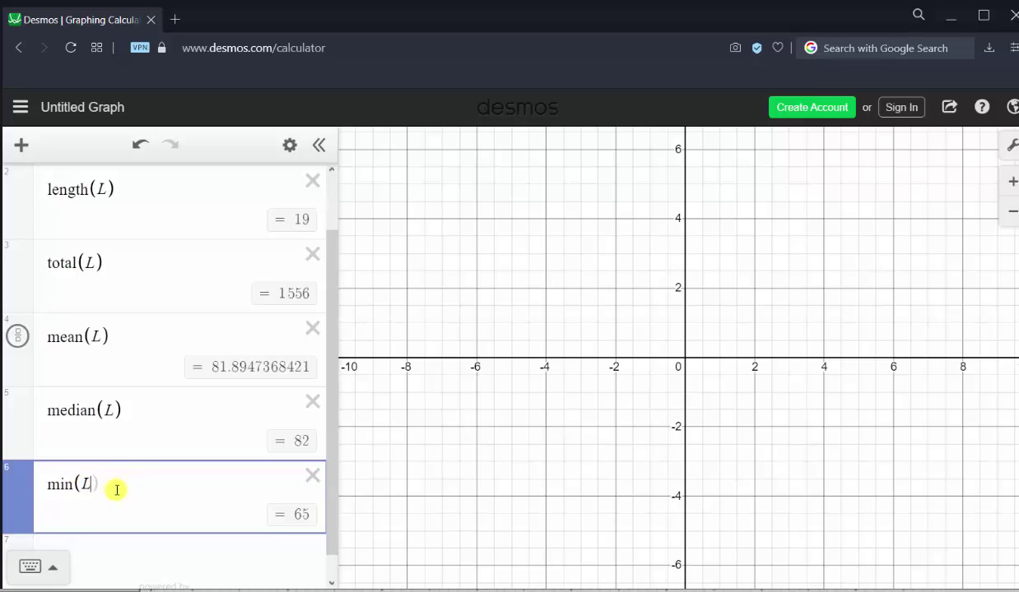
{"action": "scroll", "coordinate": [328, 502], "scroll_direction": "down", "scroll_amount": 1}
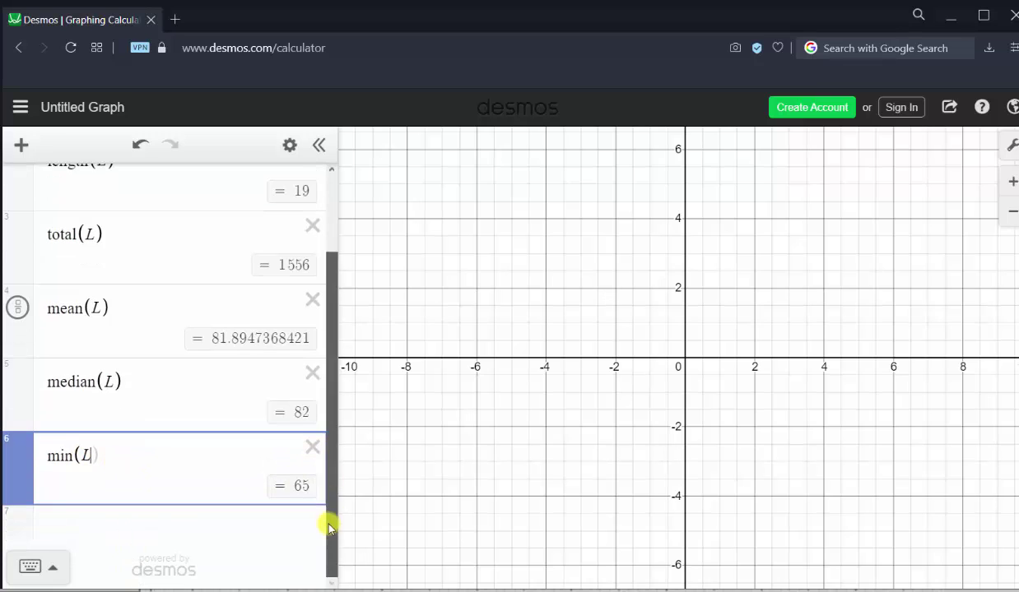
{"action": "left_click", "coordinate": [220, 530]}
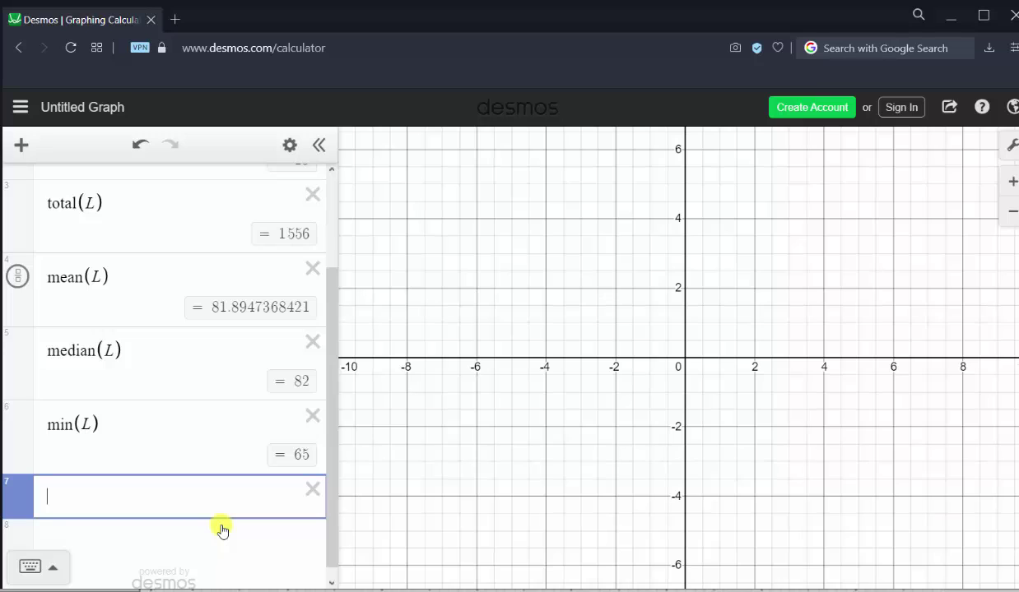
{"action": "type", "text": "max(L"}
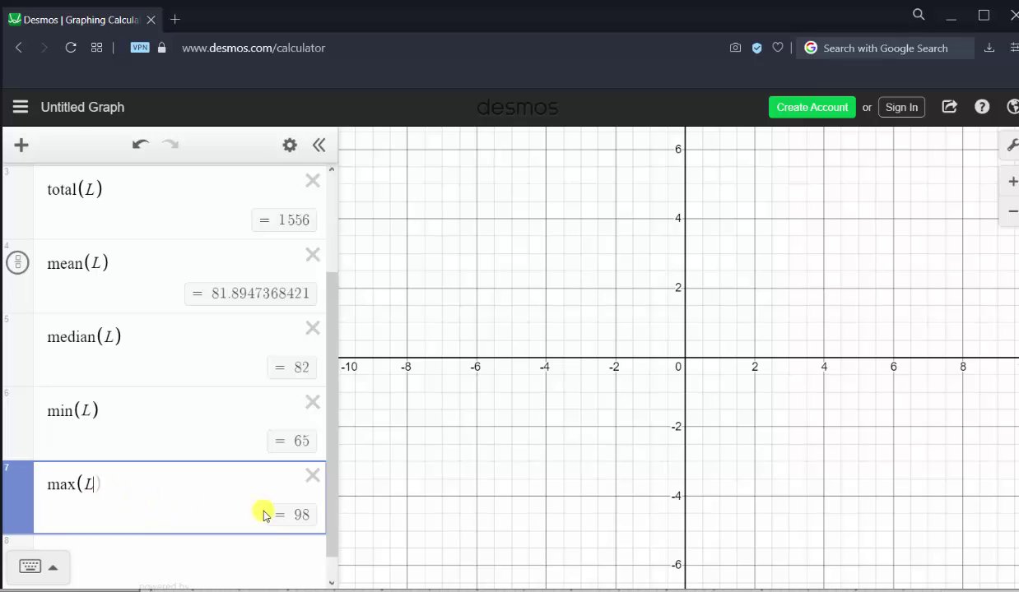
{"action": "mouse_move", "coordinate": [492, 278]}
{"action": "left_mouse_down"}
{"action": "mouse_move", "coordinate": [484, 288]}
{"action": "mouse_move", "coordinate": [493, 292]}
{"action": "mouse_move", "coordinate": [512, 277]}
{"action": "left_mouse_up"}
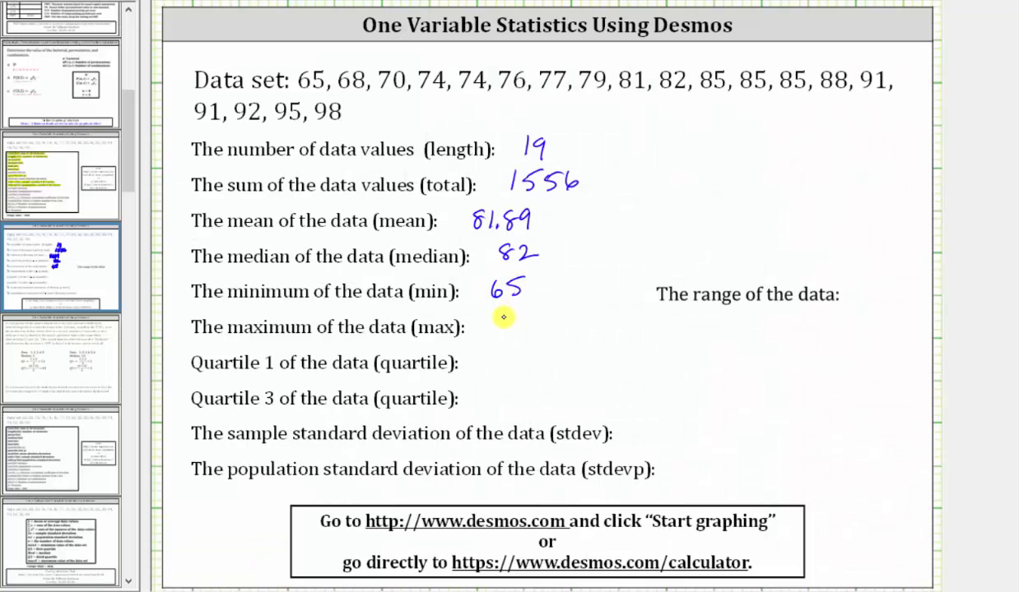
Step: Write 98 beside the maximum line on the worksheet
{"action": "mouse_move", "coordinate": [504, 318]}
{"action": "left_mouse_down"}
{"action": "mouse_move", "coordinate": [500, 329]}
{"action": "mouse_move", "coordinate": [521, 330]}
{"action": "mouse_move", "coordinate": [511, 316]}
{"action": "left_mouse_up"}
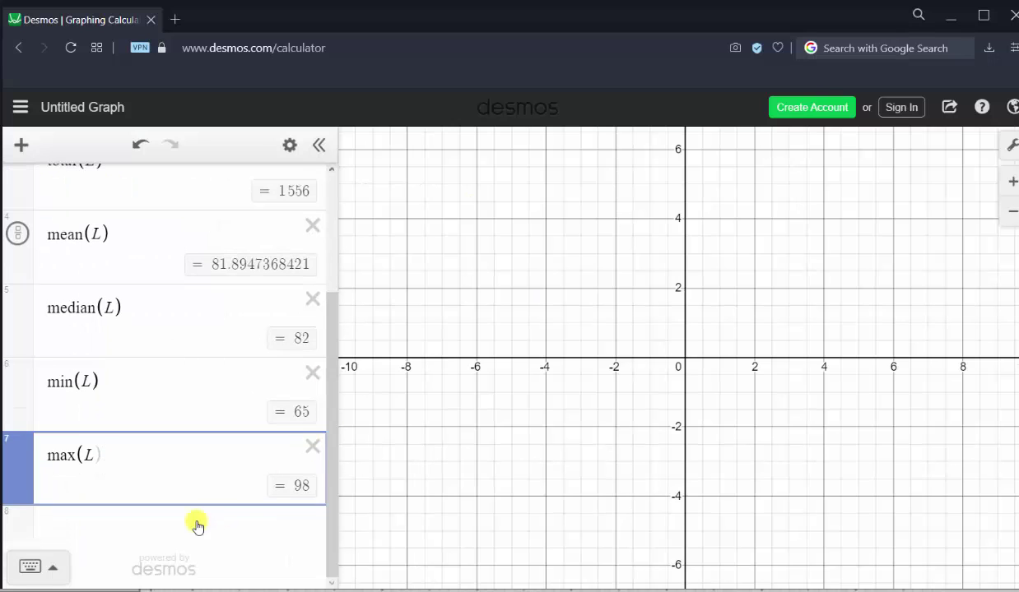
Step: Add quartile(L,1) = 74 and quartile(L,3) = 91 in new expression rows
{"action": "left_click", "coordinate": [36, 569]}
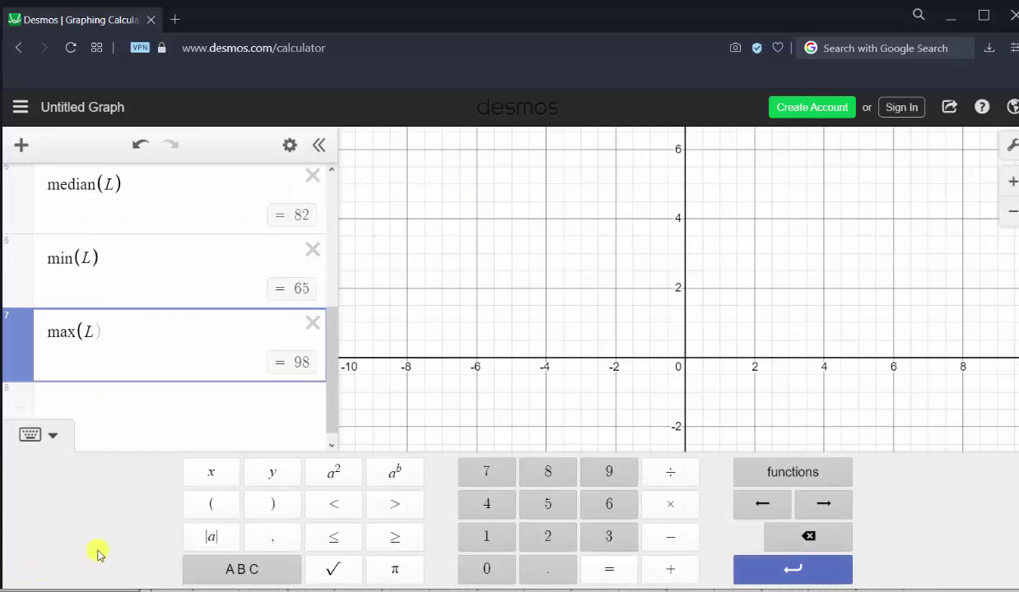
{"action": "left_click", "coordinate": [220, 409]}
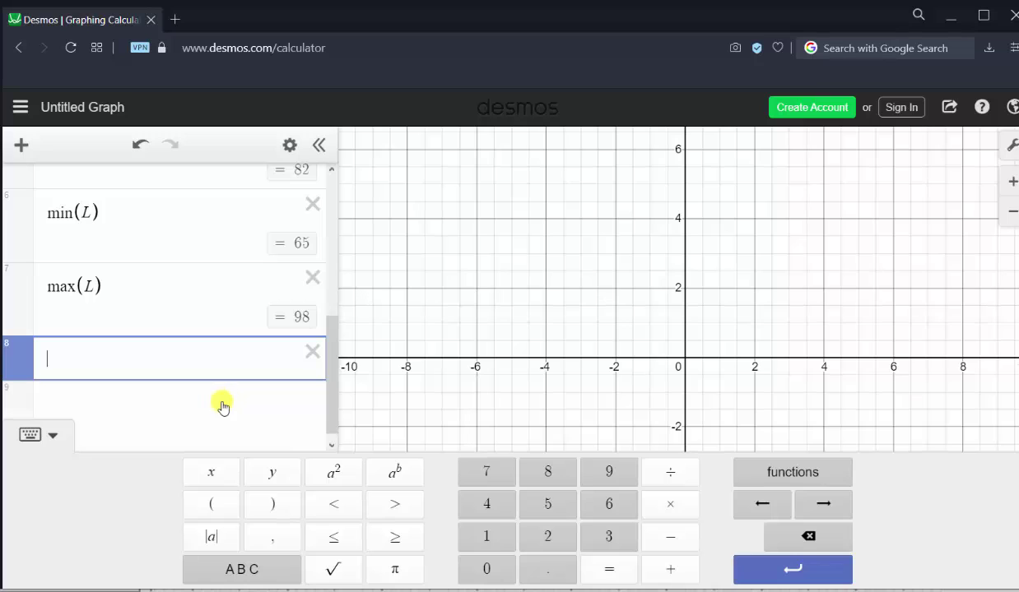
{"action": "left_click", "coordinate": [794, 482]}
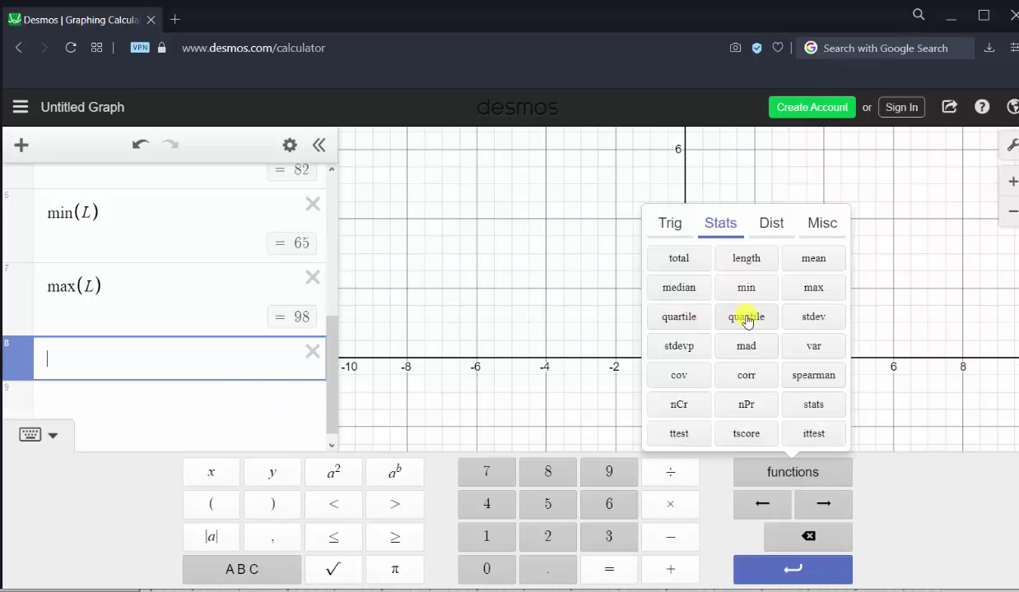
{"action": "left_click", "coordinate": [680, 317]}
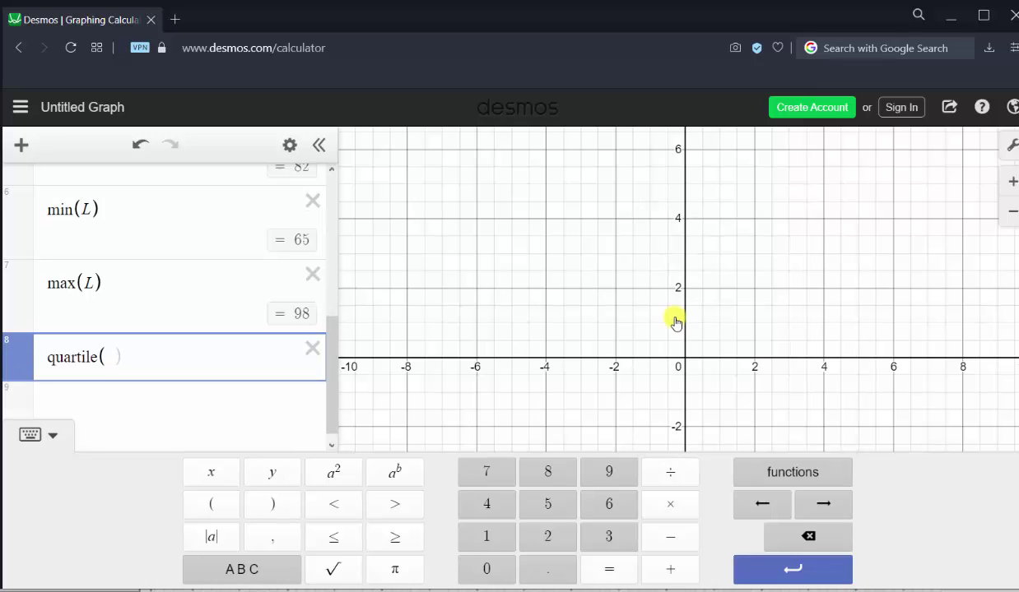
{"action": "type", "text": "L"}
{"action": "type", "text": ",1"}
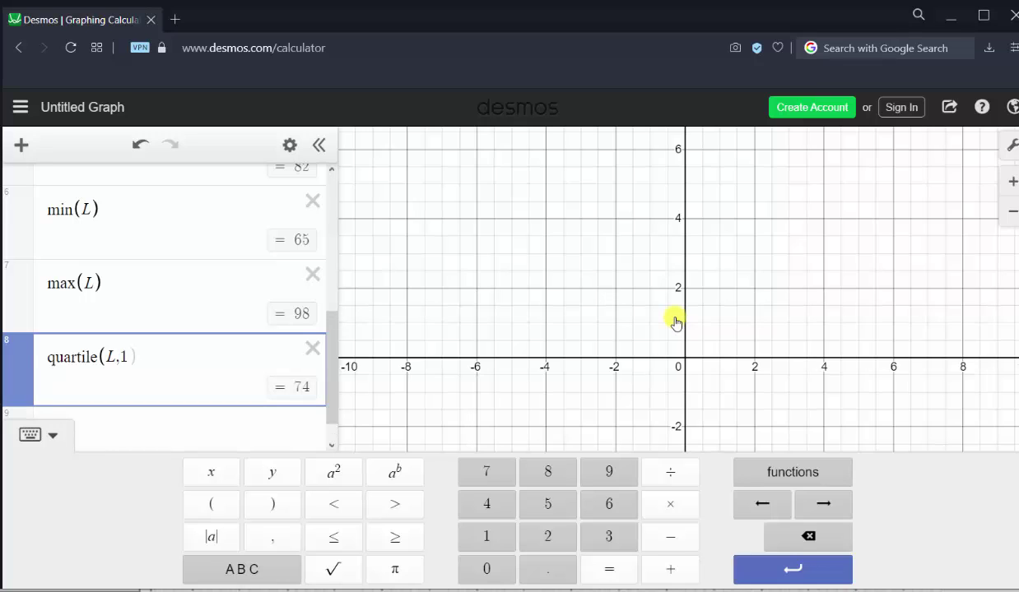
{"action": "left_click", "coordinate": [189, 426]}
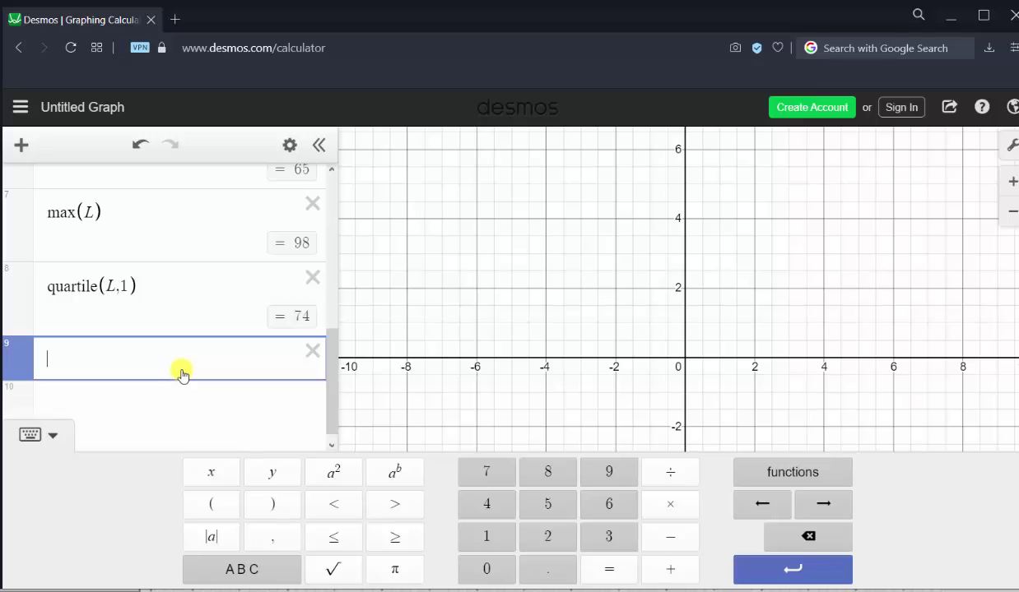
{"action": "type", "text": "quart"}
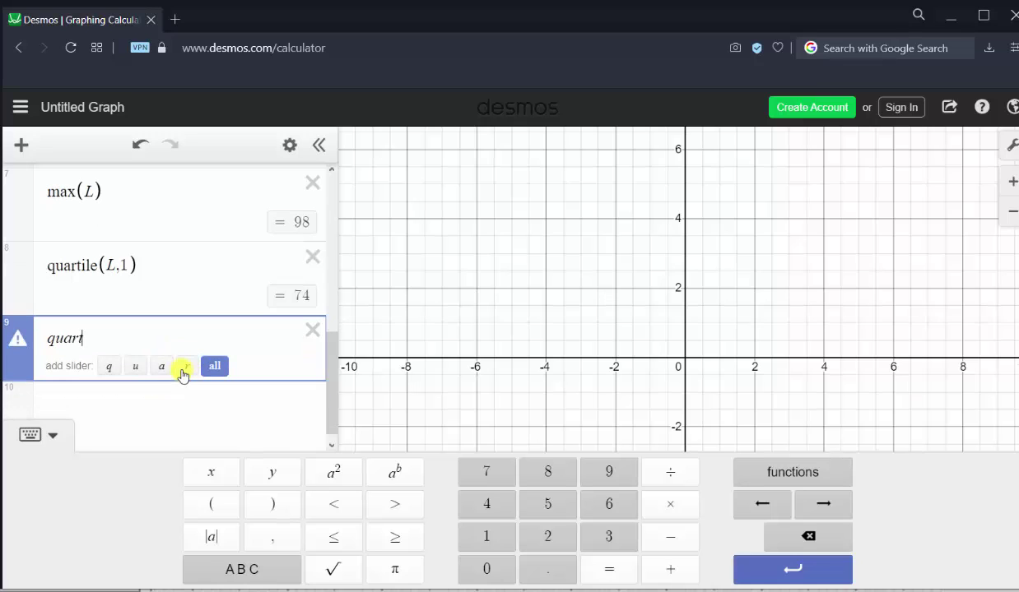
{"action": "type", "text": "ile("}
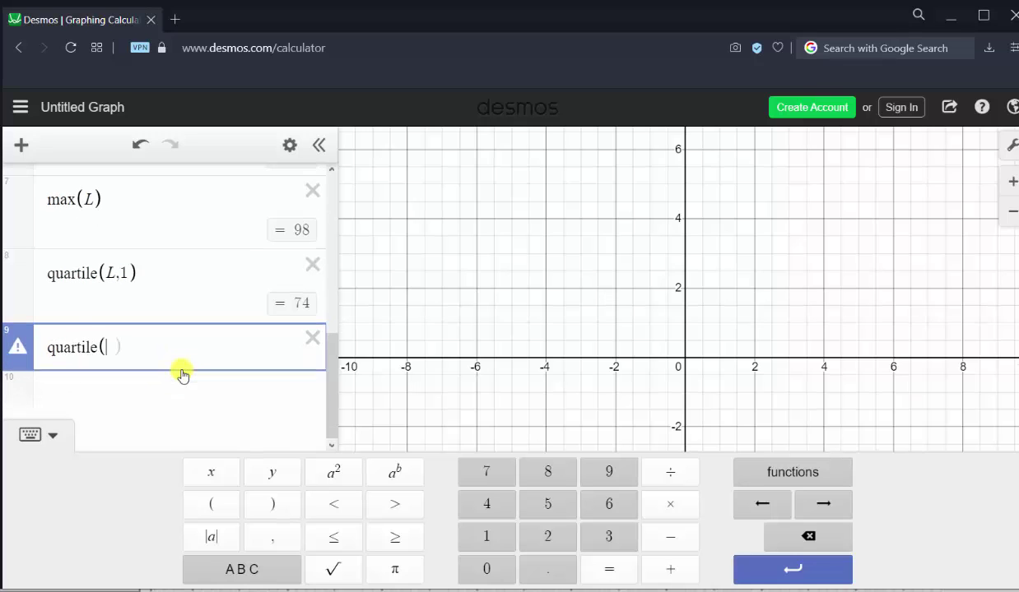
{"action": "type", "text": "L,3"}
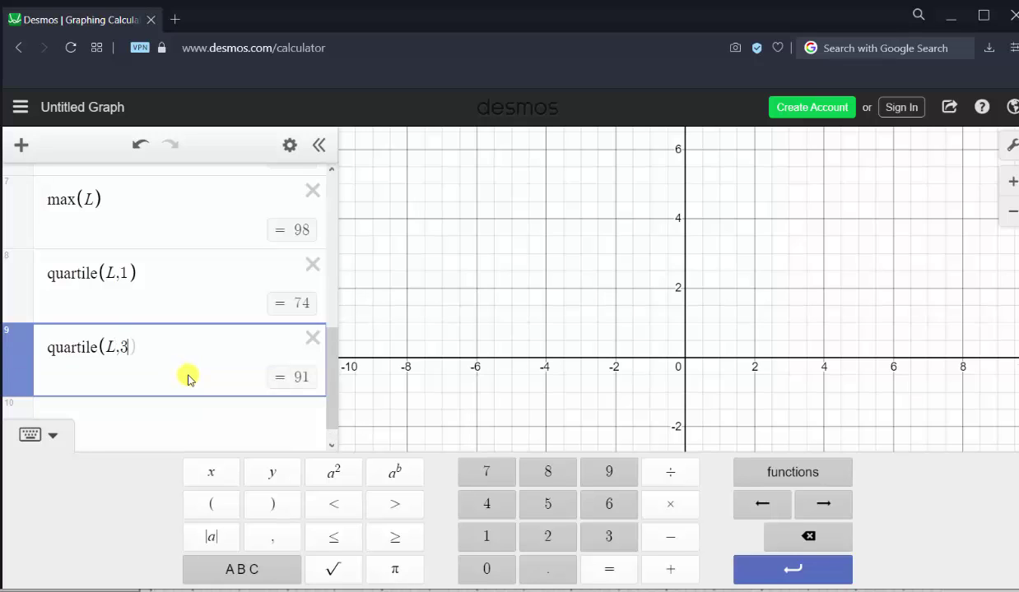
{"action": "left_click", "coordinate": [185, 400]}
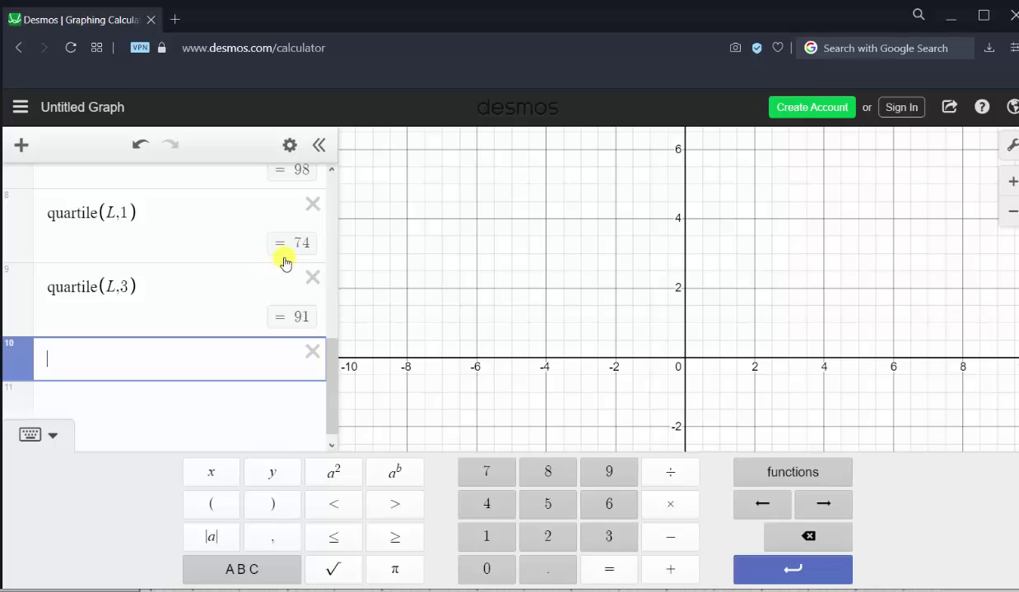
Step: Ink 74 for quartile 1 on the worksheet, then switch back to Desmos
{"action": "mouse_move", "coordinate": [485, 352]}
{"action": "left_mouse_down"}
{"action": "mouse_move", "coordinate": [494, 362]}
{"action": "mouse_move", "coordinate": [504, 354]}
{"action": "mouse_move", "coordinate": [498, 388]}
{"action": "mouse_move", "coordinate": [511, 387]}
{"action": "mouse_move", "coordinate": [512, 405]}
{"action": "left_mouse_up"}
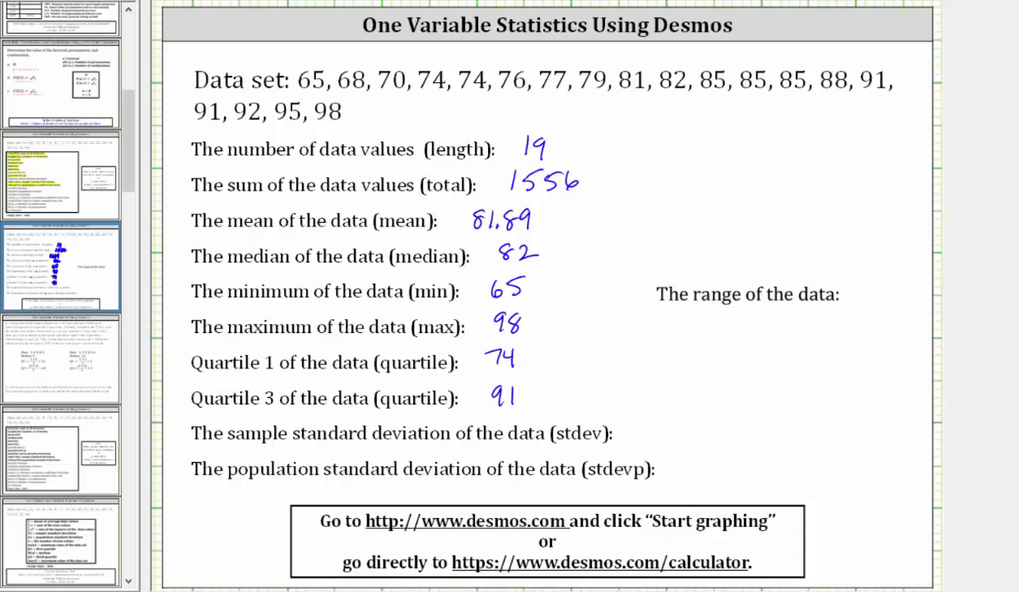
{"action": "key", "text": "alt+Tab"}
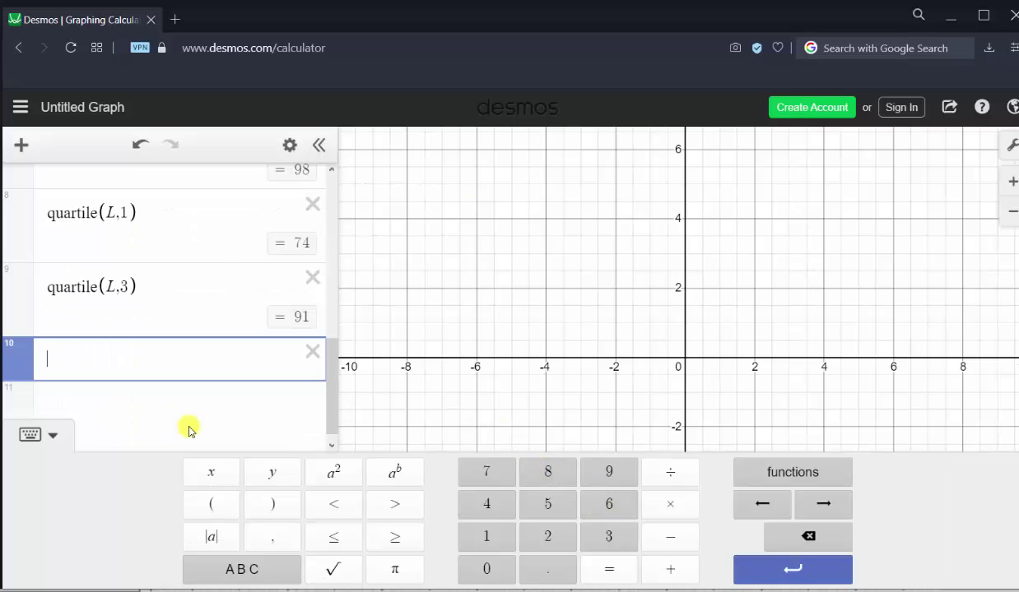
Step: Compute stdev(L) from the Stats functions, giving 9.36242333802
{"action": "left_click", "coordinate": [793, 471]}
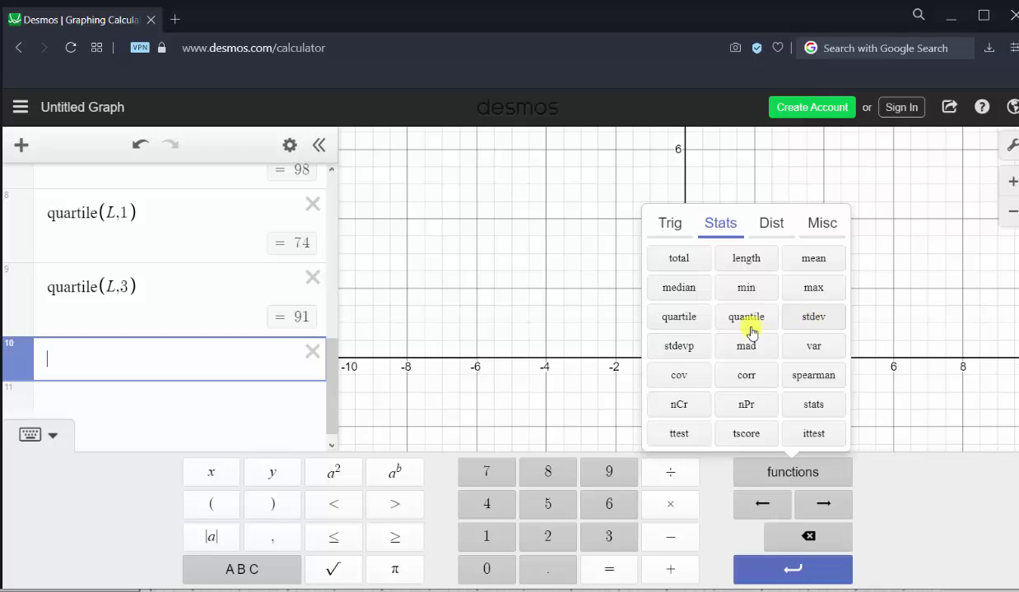
{"action": "left_click", "coordinate": [814, 319]}
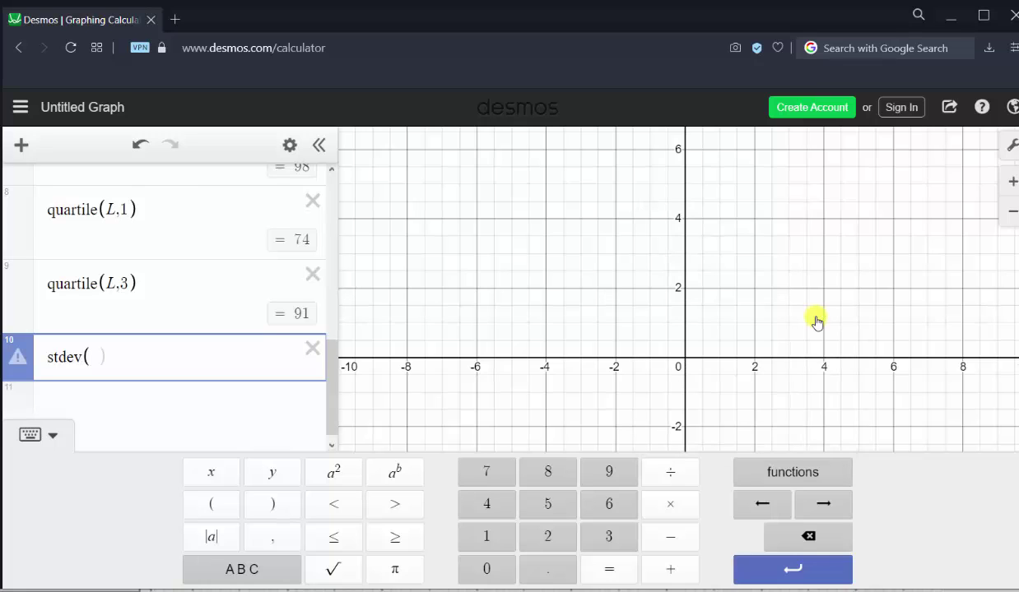
{"action": "type", "text": "L"}
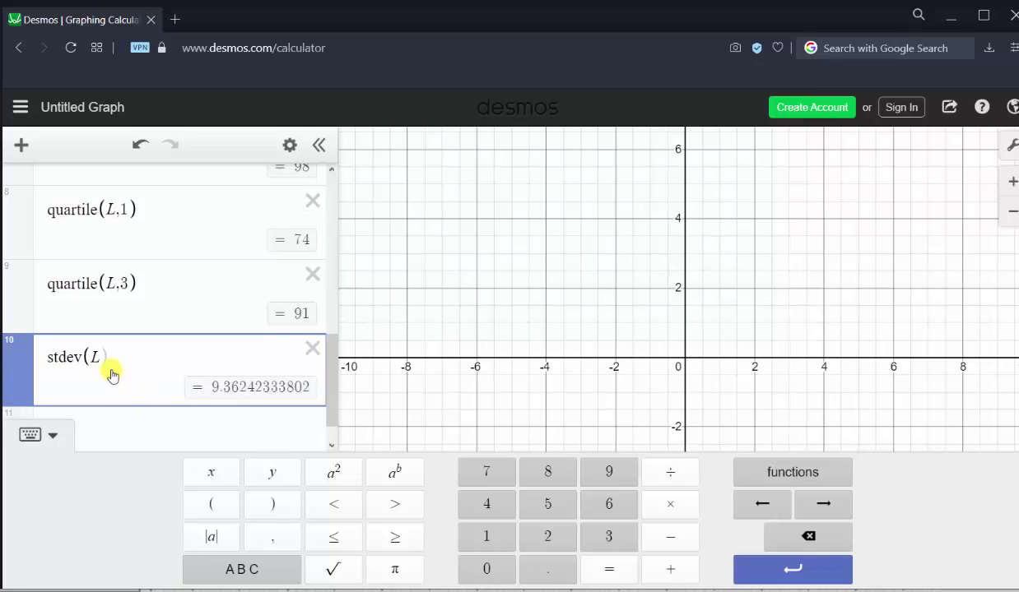
Step: Add stdevp(L) = 9.11271371473 in a new row, then switch back to the worksheet
{"action": "left_click", "coordinate": [219, 430]}
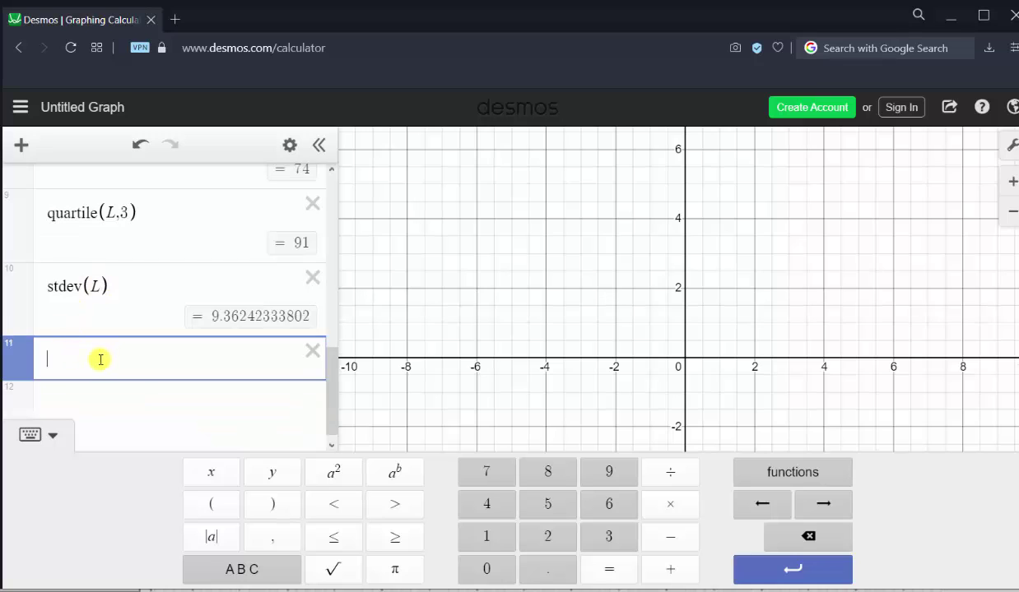
{"action": "left_click", "coordinate": [813, 474]}
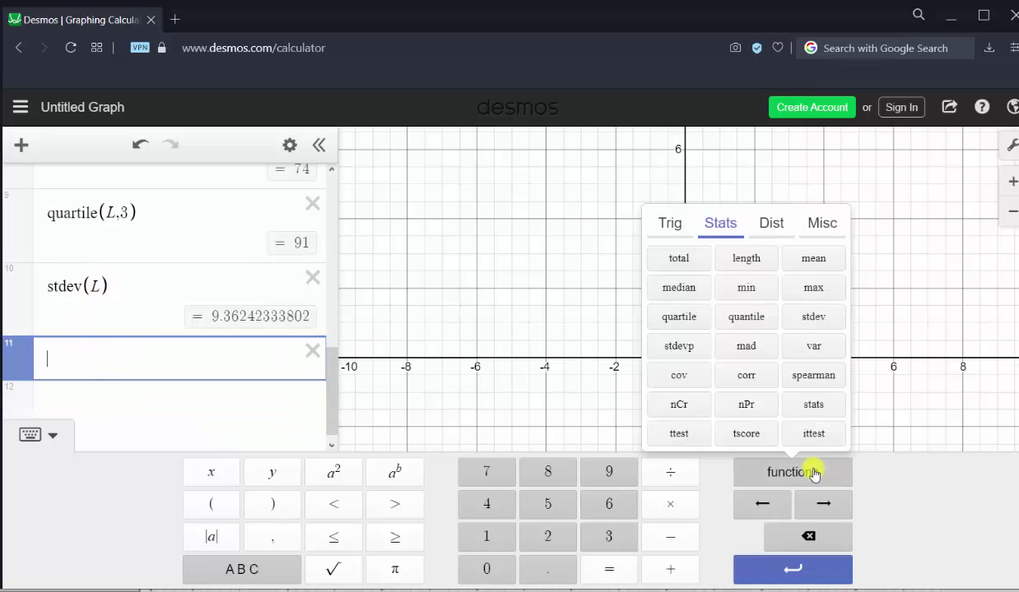
{"action": "left_click", "coordinate": [678, 346]}
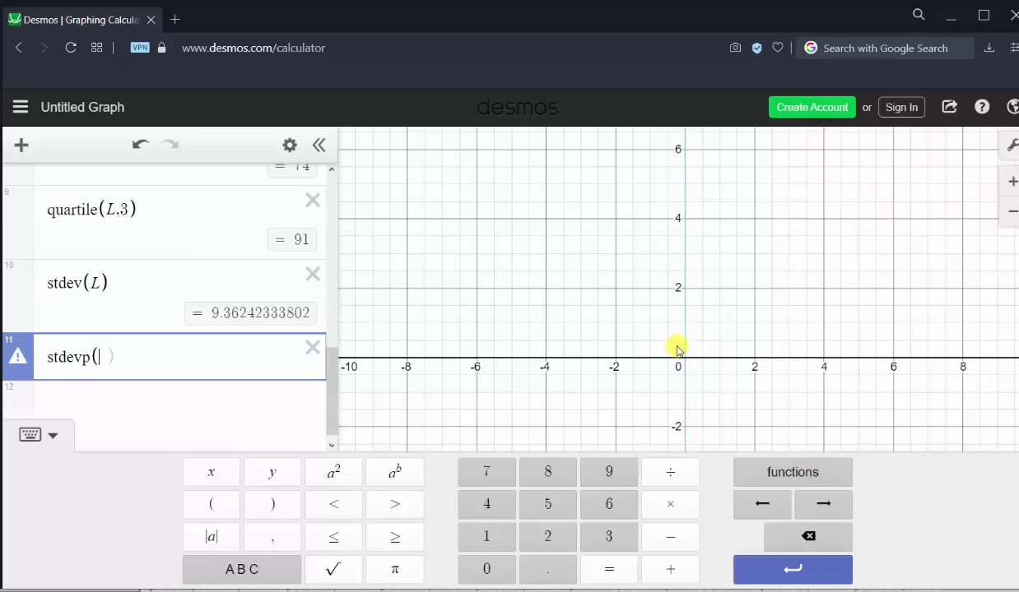
{"action": "type", "text": "L"}
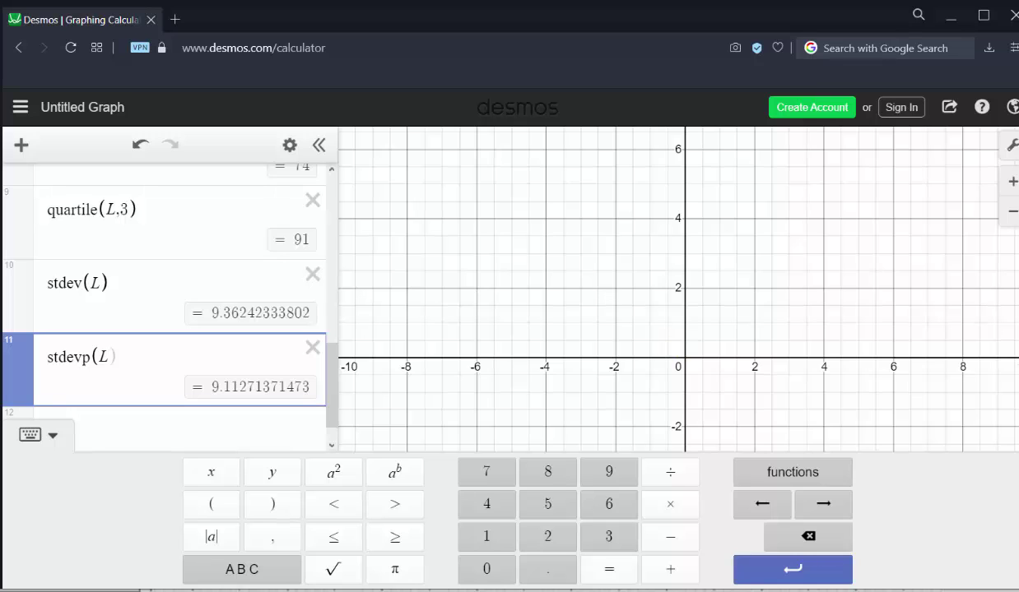
{"action": "key", "text": "alt+Tab"}
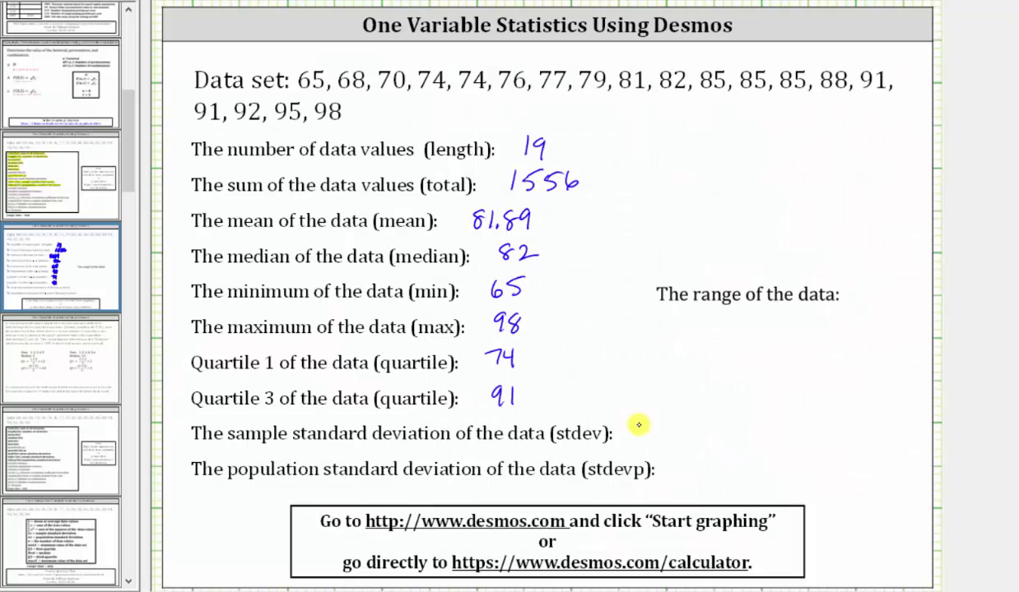
Step: Write 9.36 and 9.11 beside the standard deviations and 98 − 65 = 33 for the range
{"action": "mouse_move", "coordinate": [641, 427]}
{"action": "left_mouse_down"}
{"action": "mouse_move", "coordinate": [673, 420]}
{"action": "mouse_move", "coordinate": [683, 429]}
{"action": "mouse_move", "coordinate": [673, 469]}
{"action": "mouse_move", "coordinate": [706, 456]}
{"action": "mouse_move", "coordinate": [704, 476]}
{"action": "left_mouse_up"}
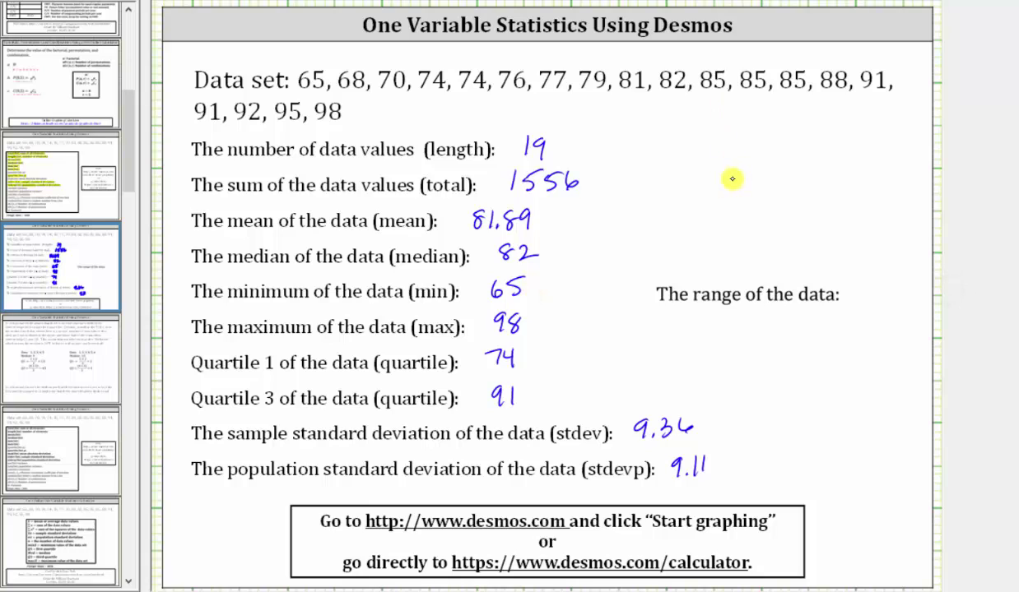
{"action": "mouse_move", "coordinate": [718, 181]}
{"action": "left_mouse_down"}
{"action": "mouse_move", "coordinate": [739, 171]}
{"action": "mouse_move", "coordinate": [716, 212]}
{"action": "mouse_move", "coordinate": [731, 219]}
{"action": "mouse_move", "coordinate": [739, 208]}
{"action": "left_mouse_up"}
{"action": "mouse_move", "coordinate": [764, 228]}
{"action": "left_mouse_down"}
{"action": "mouse_move", "coordinate": [733, 247]}
{"action": "mouse_move", "coordinate": [742, 258]}
{"action": "mouse_move", "coordinate": [720, 246]}
{"action": "mouse_move", "coordinate": [750, 222]}
{"action": "left_mouse_up"}
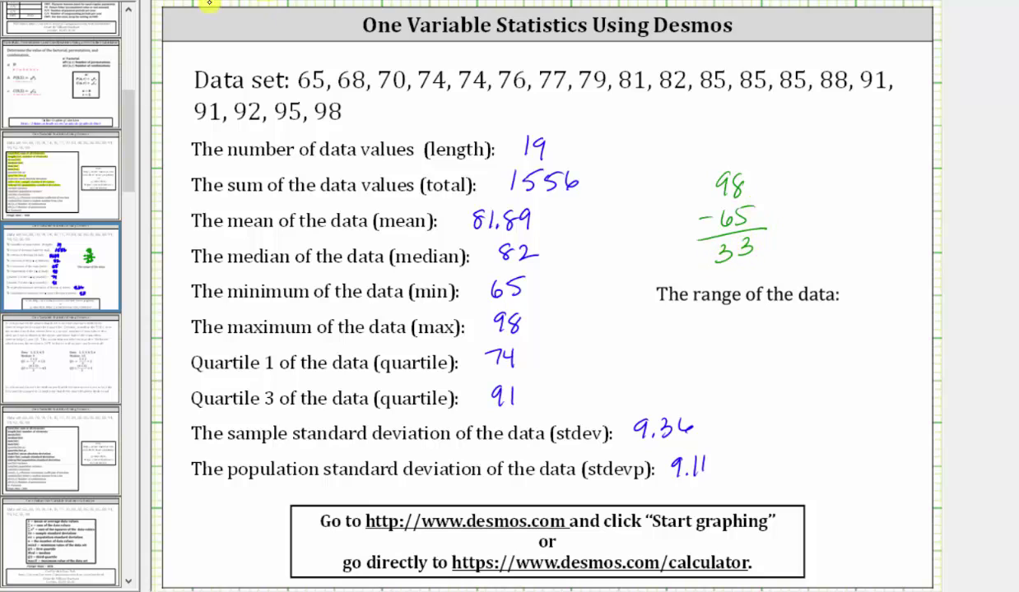